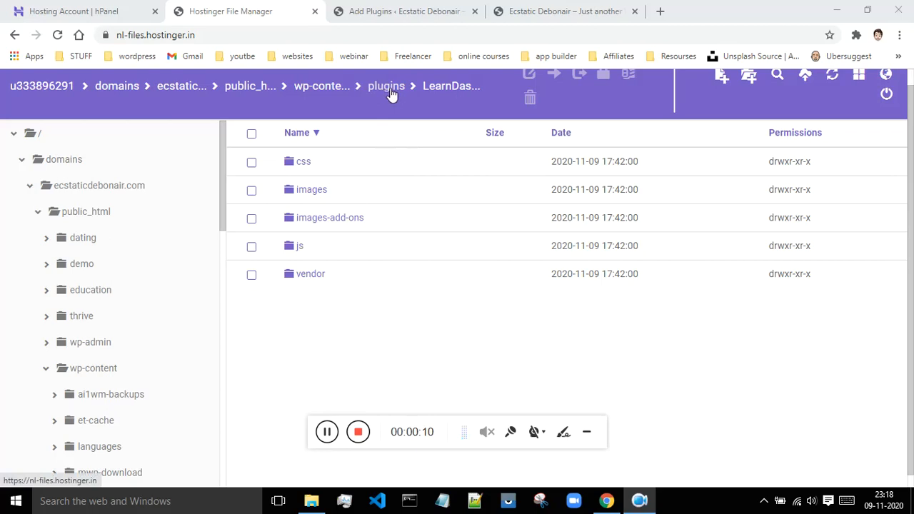
- Upload the LearnDash LMS WordPress Plugin ZIP archive from the LMS SYSTEM folder to the WordPress site and start its installation
left_click(380, 9)
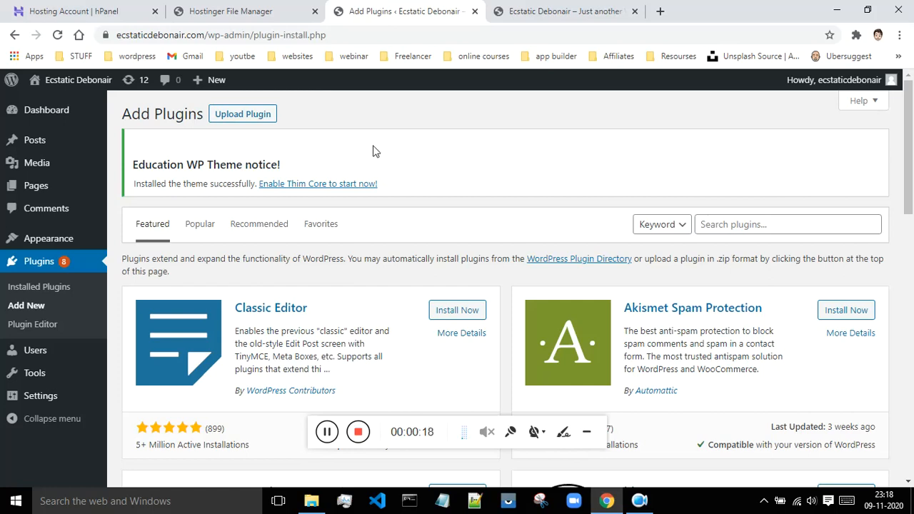
left_click(260, 120)
left_click(419, 320)
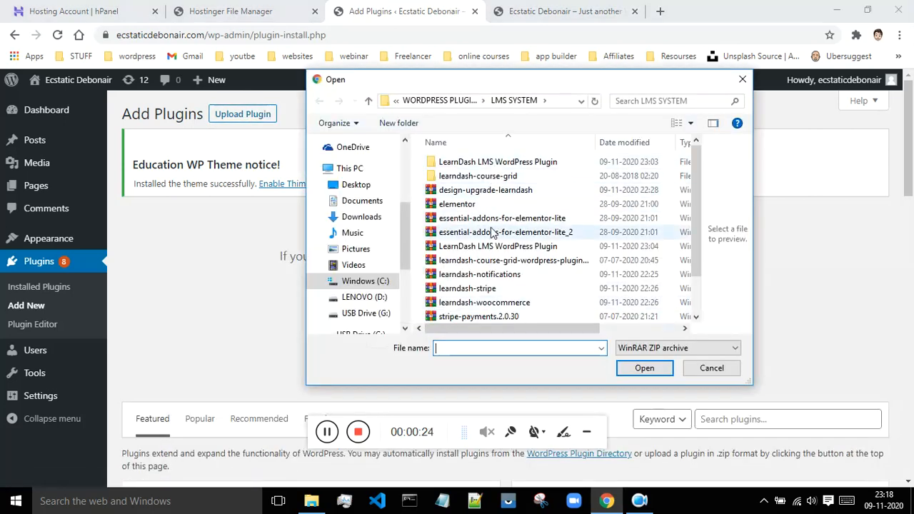
left_click(493, 245)
left_click(641, 369)
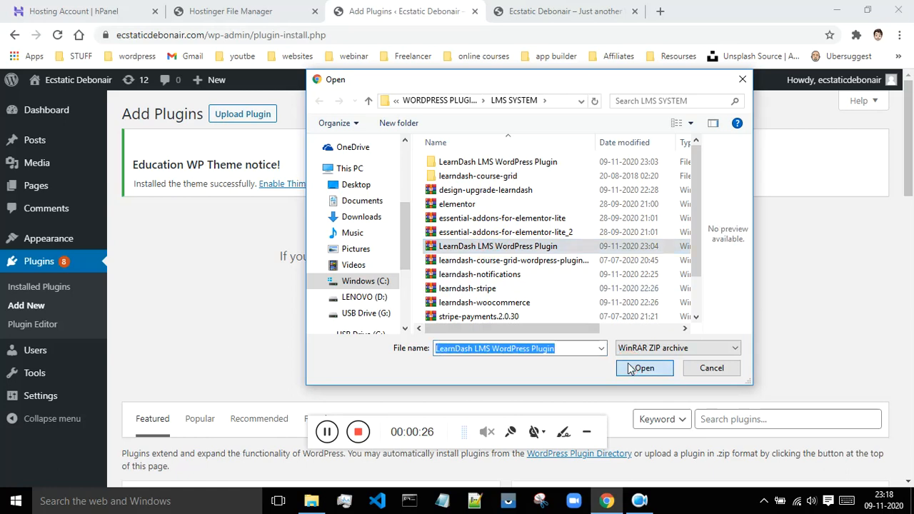
left_click(572, 322)
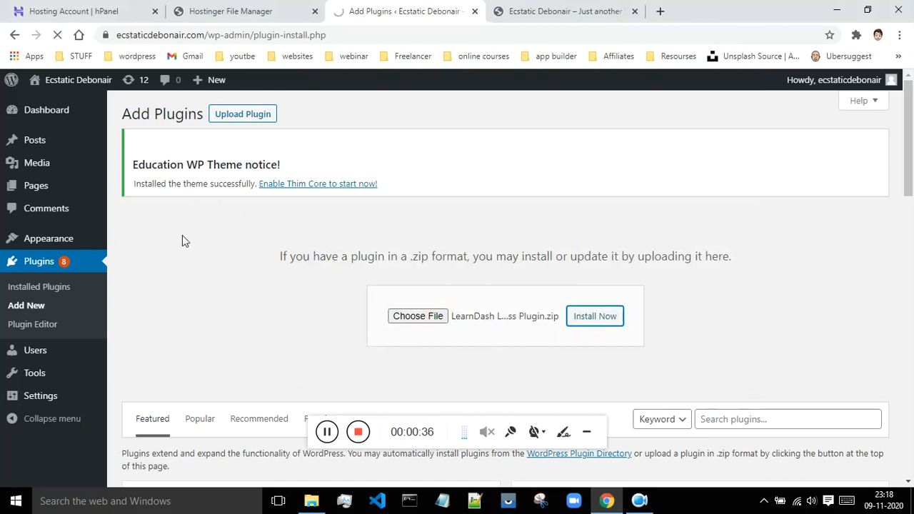
left_click(203, 11)
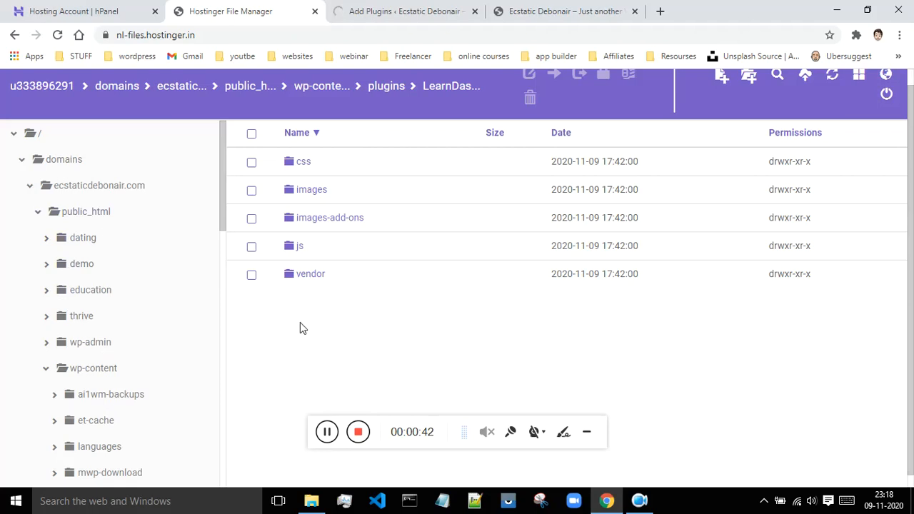
left_click(355, 8)
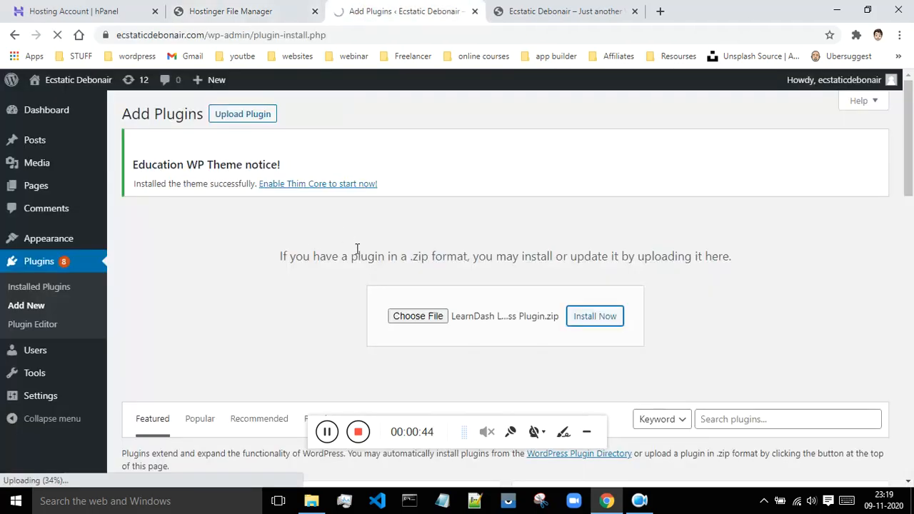
left_click(213, 10)
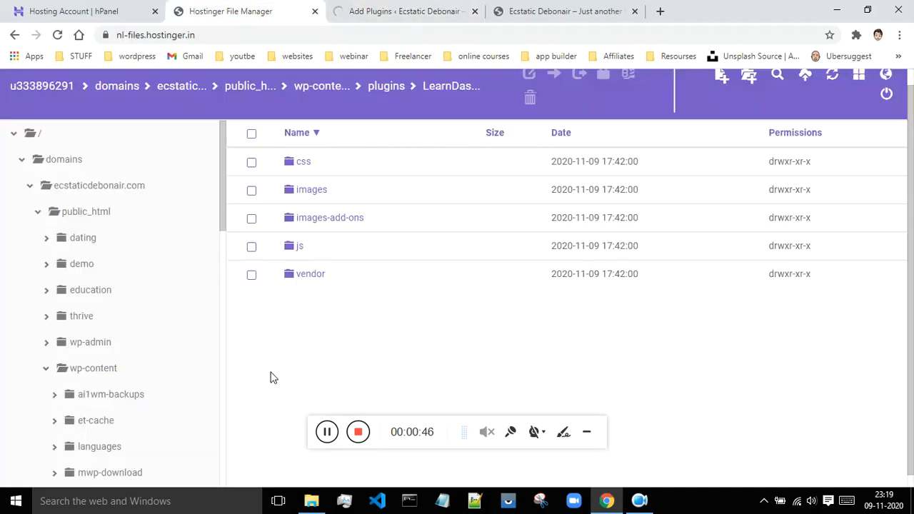
left_click(348, 8)
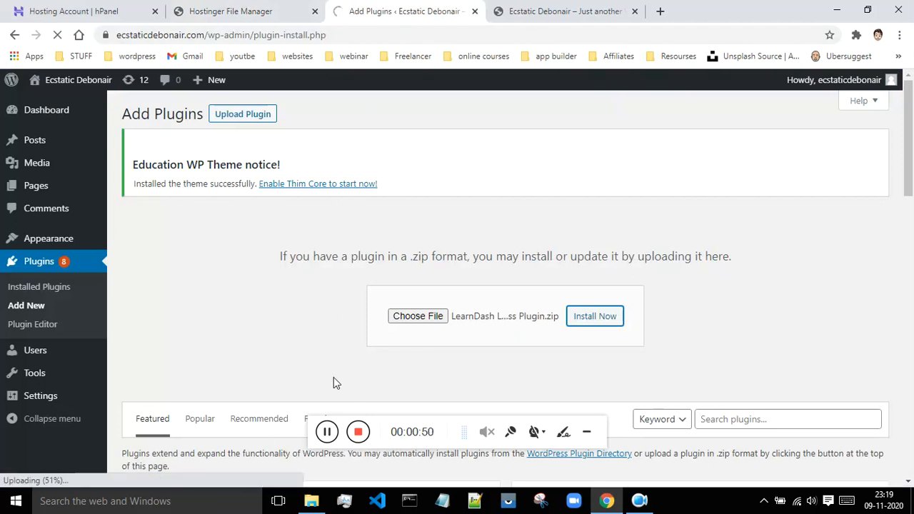
left_click(327, 431)
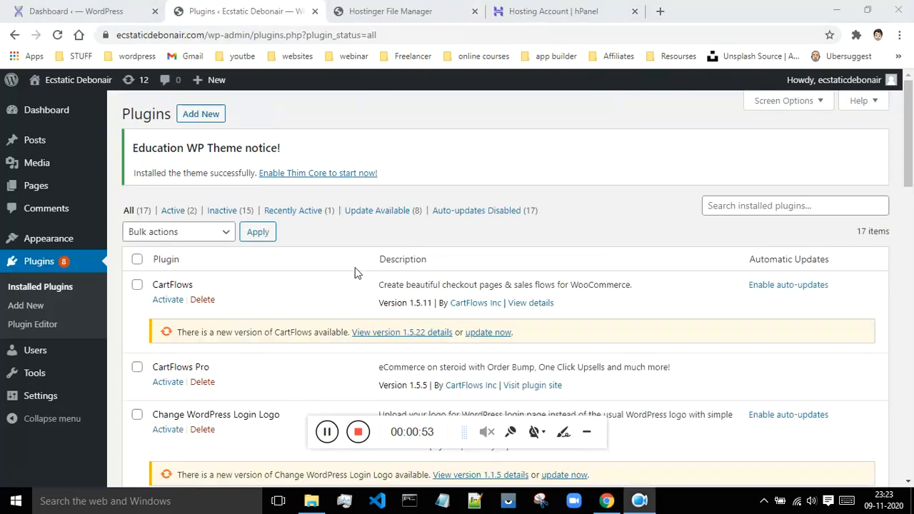
- Try to activate the LearnDash LMS plugin from the list of installed plugins
scroll(357, 272, "down", 7)
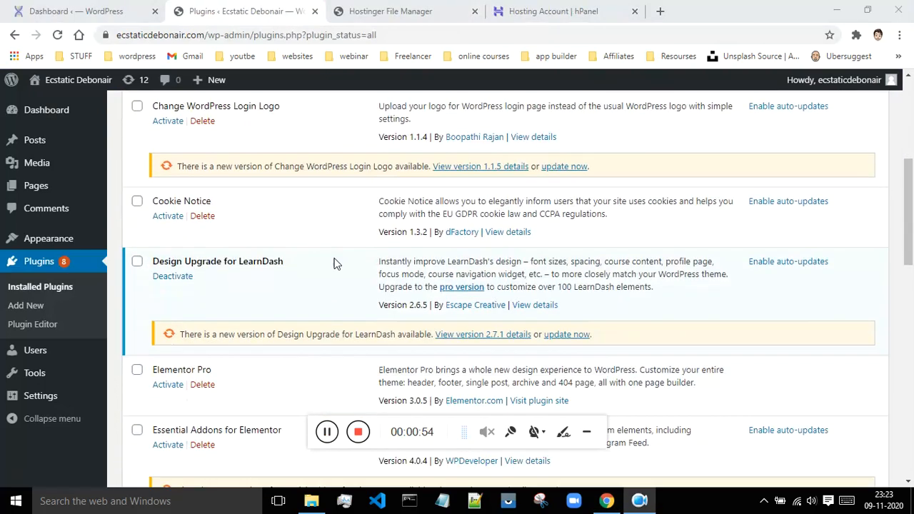
scroll(331, 256, "down", 3)
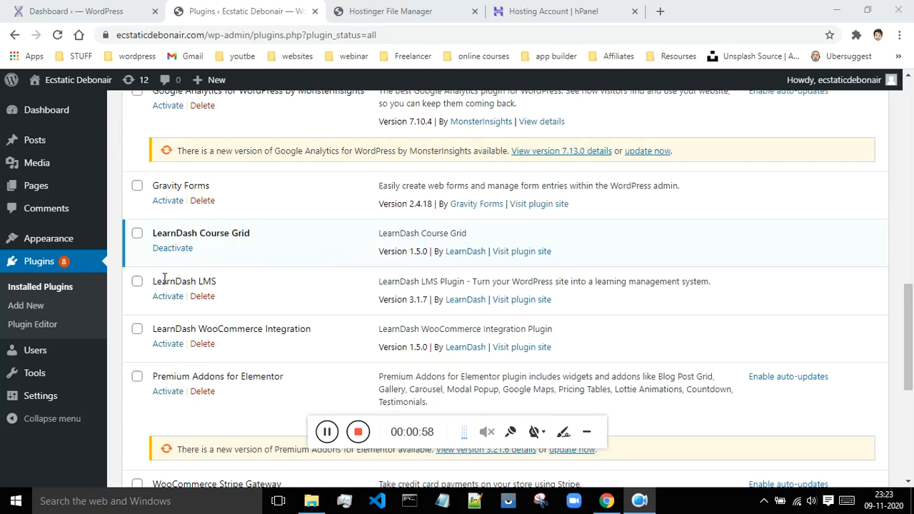
left_click(166, 301)
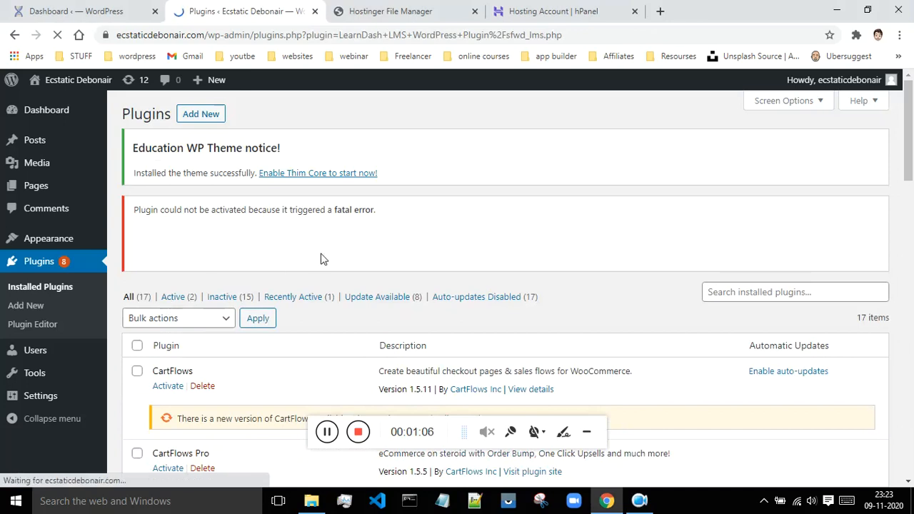
left_click_drag(386, 213, 133, 209)
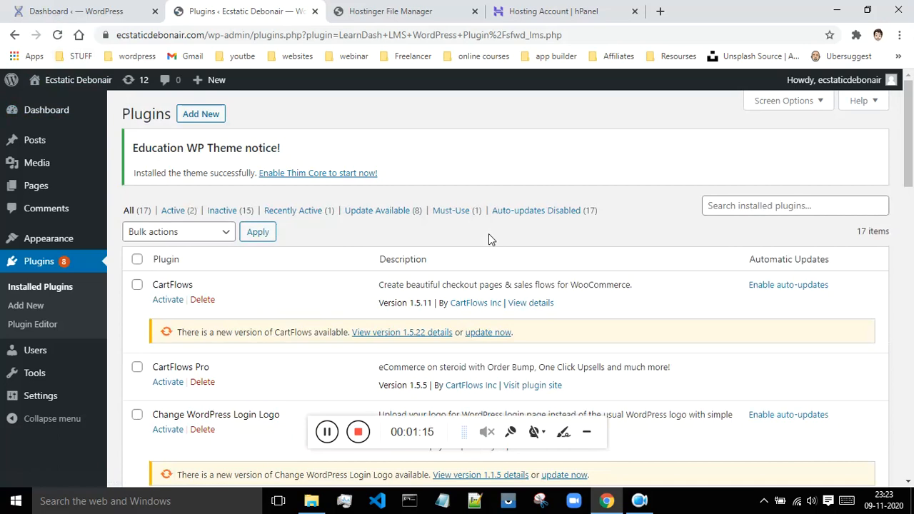
- Activate the LearnDash LMS plugin again and dismiss its first-time popup and the activation notice
scroll(480, 225, "down", 3)
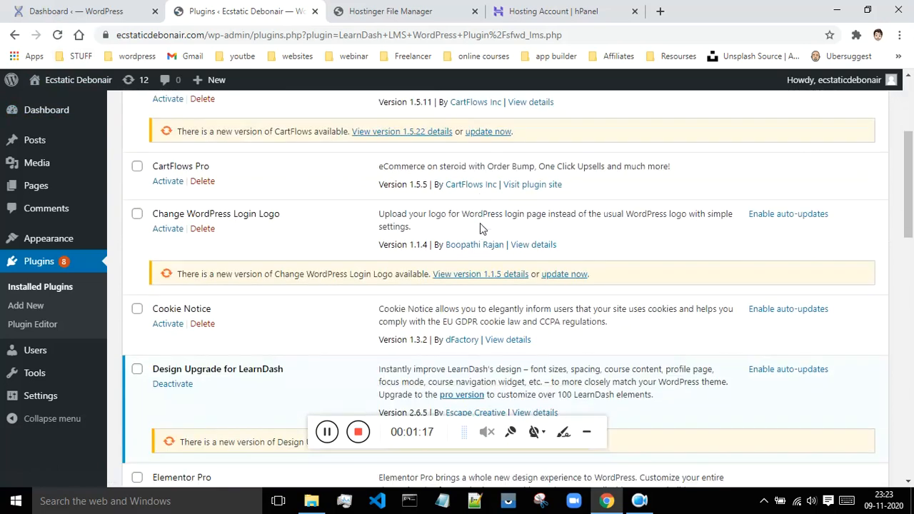
scroll(480, 223, "down", 8)
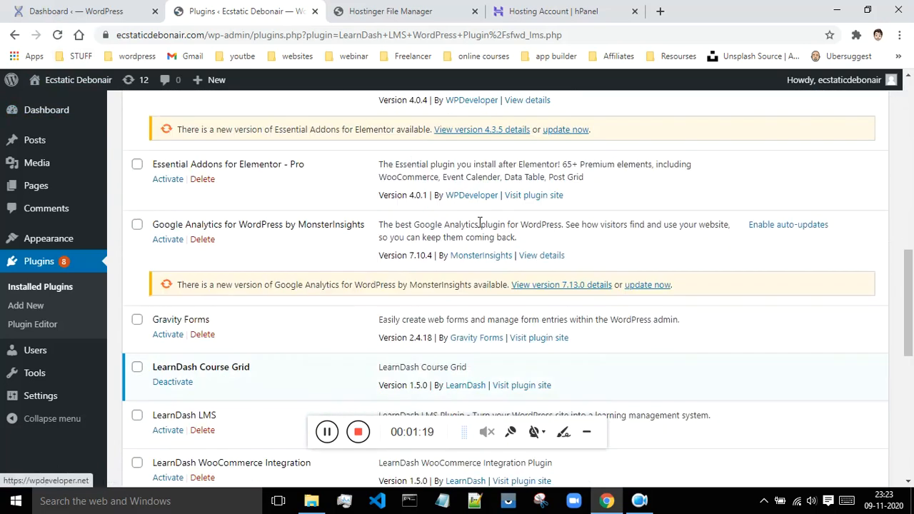
scroll(480, 223, "down", 2)
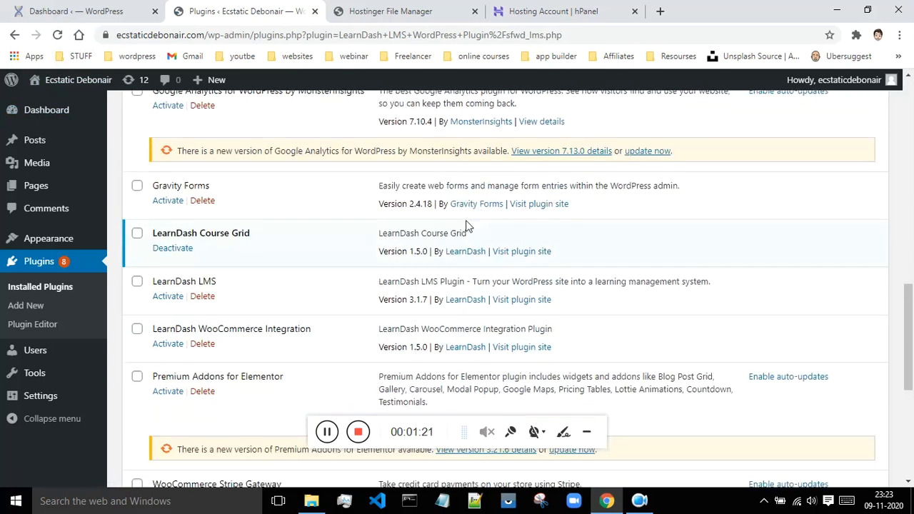
left_click(167, 297)
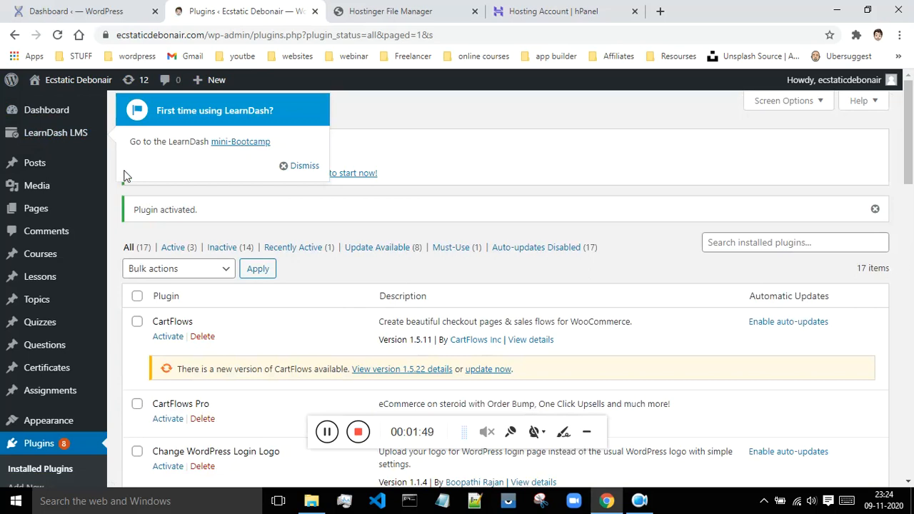
left_click(300, 166)
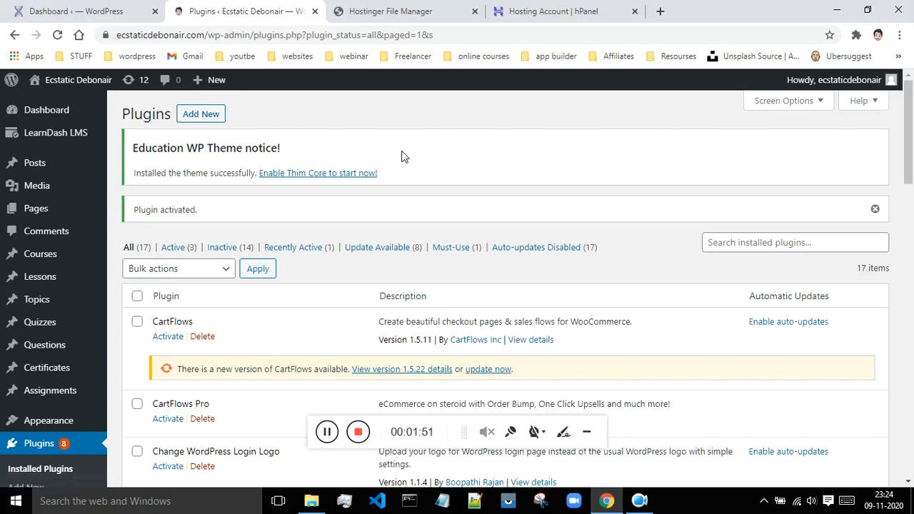
left_click(875, 209)
- Try to activate the LearnDash WooCommerce Integration plugin in the installed plugins list
mouse_move(66, 137)
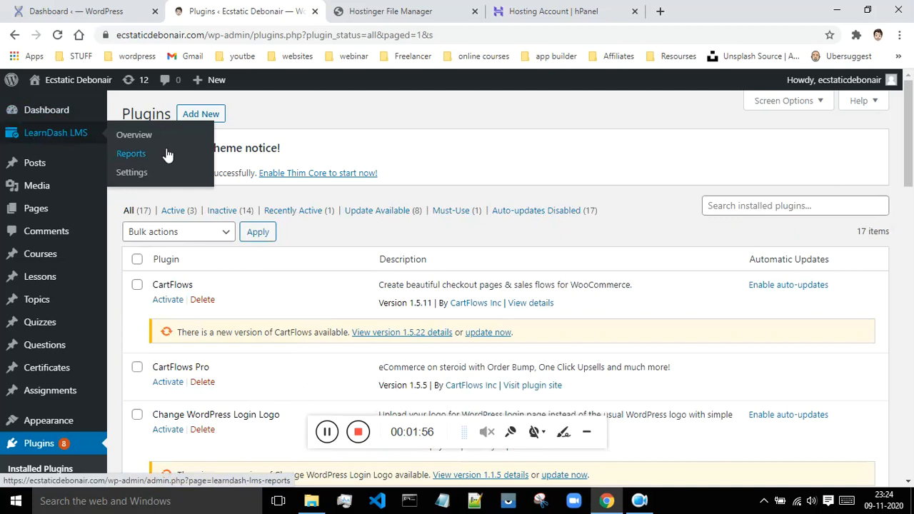
scroll(392, 152, "down", 3)
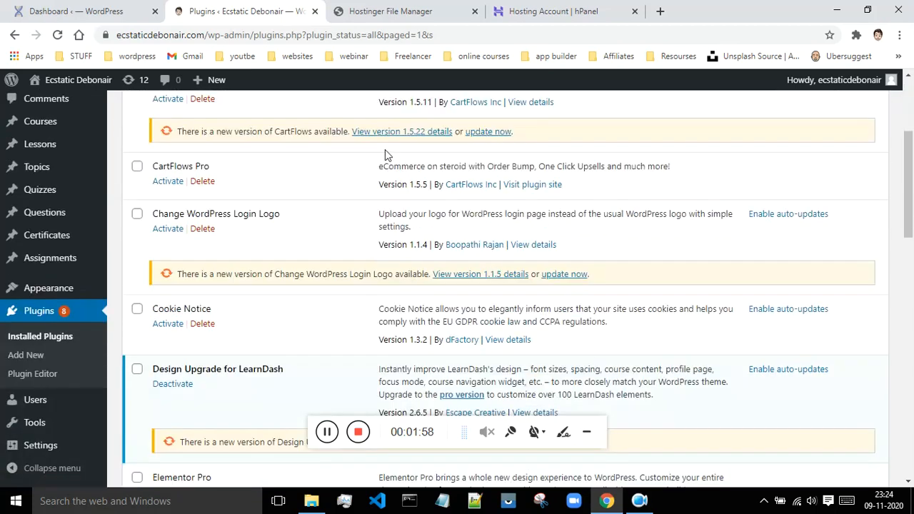
scroll(385, 151, "down", 4)
scroll(380, 163, "down", 1)
scroll(383, 163, "down", 5)
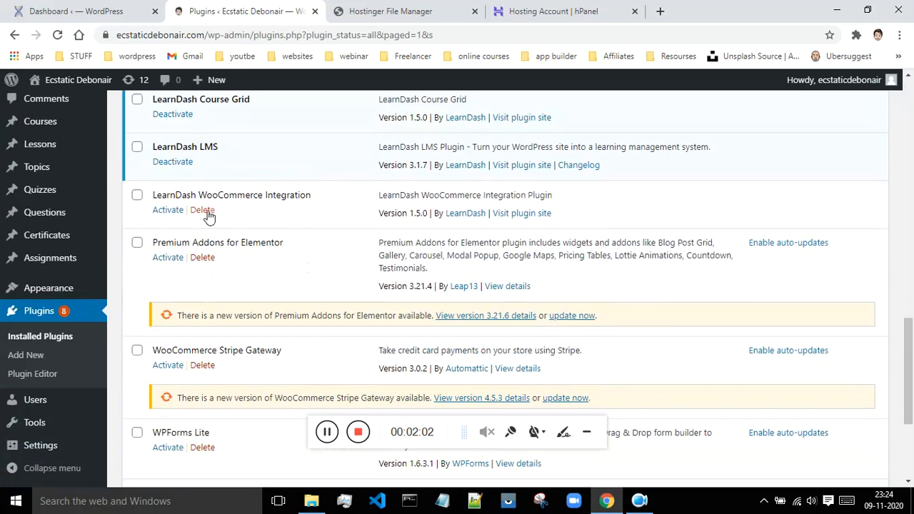
left_click(169, 214)
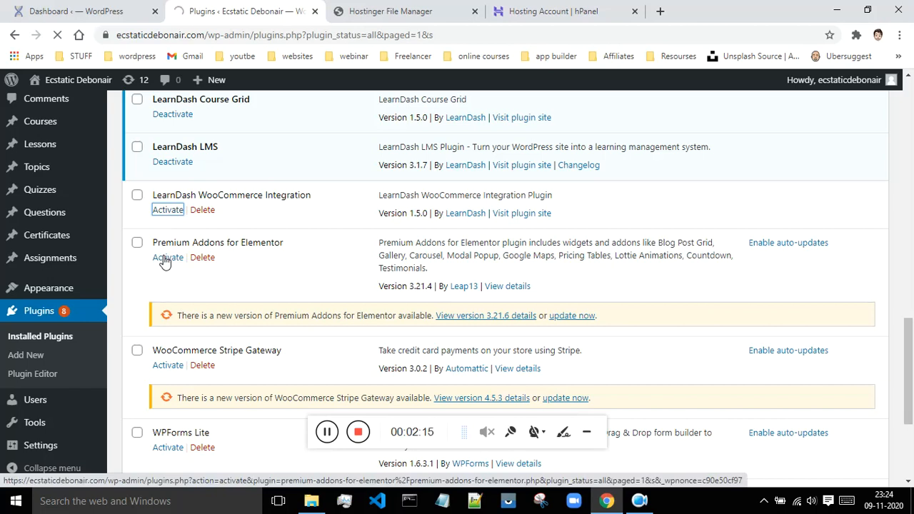
- Review the whole installed plugins list for plugin activation status, available updates and notices
scroll(164, 261, "down", 2)
scroll(164, 262, "down", 1)
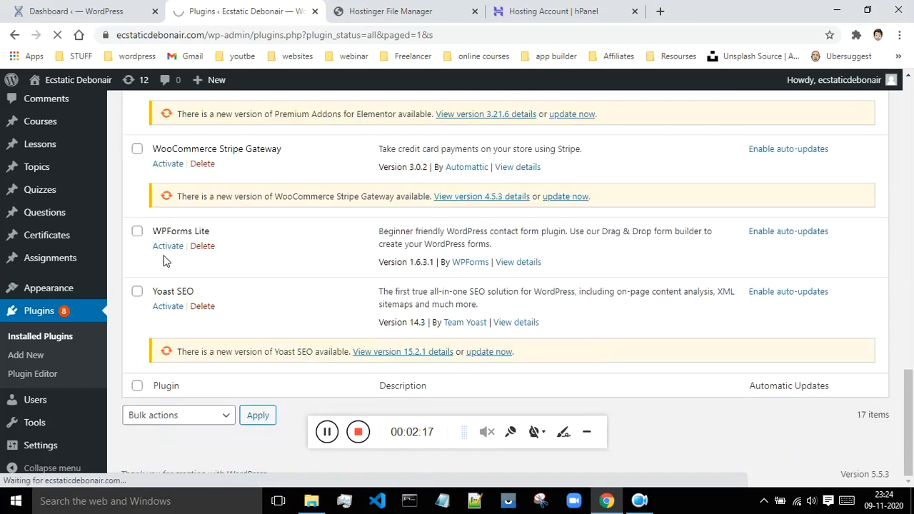
scroll(164, 261, "up", 4)
scroll(164, 261, "up", 12)
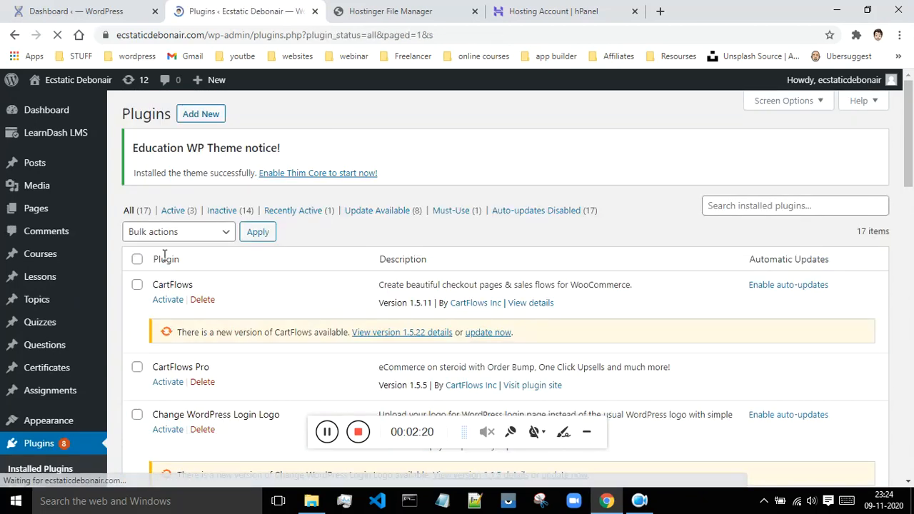
scroll(265, 268, "down", 5)
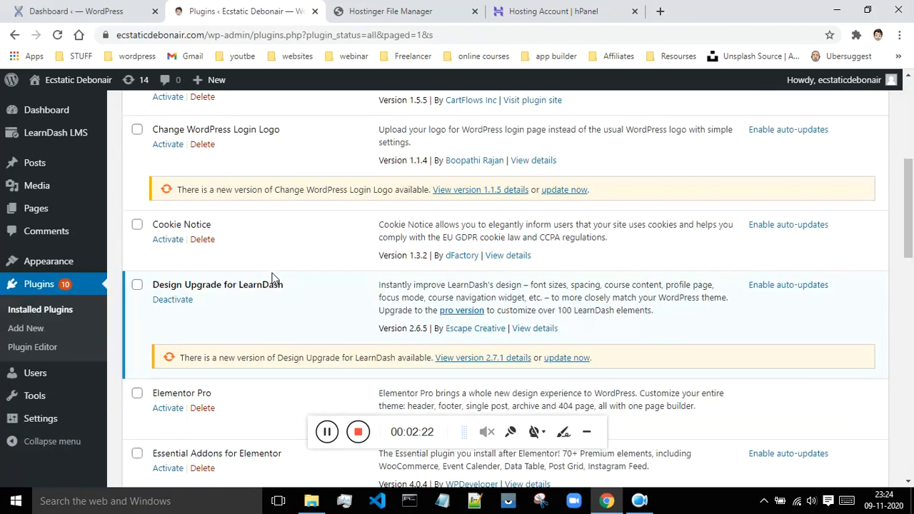
scroll(271, 279, "down", 10)
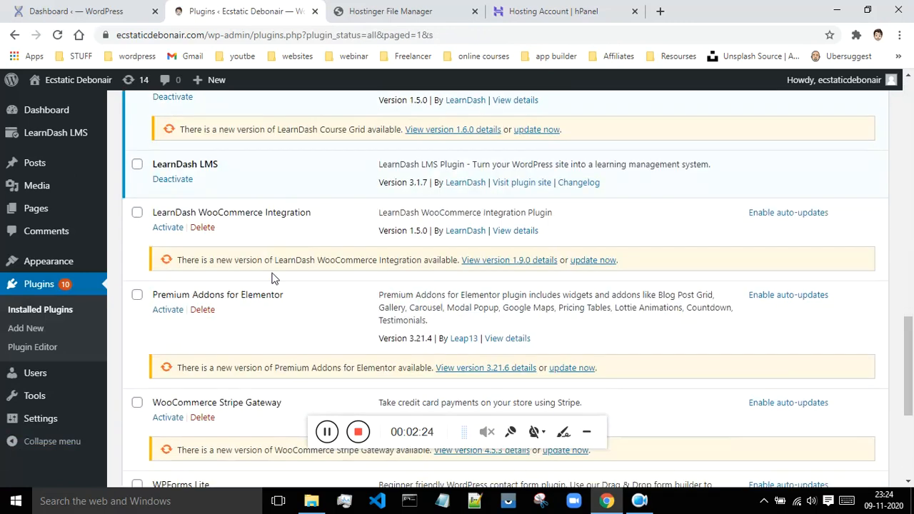
scroll(237, 253, "down", 4)
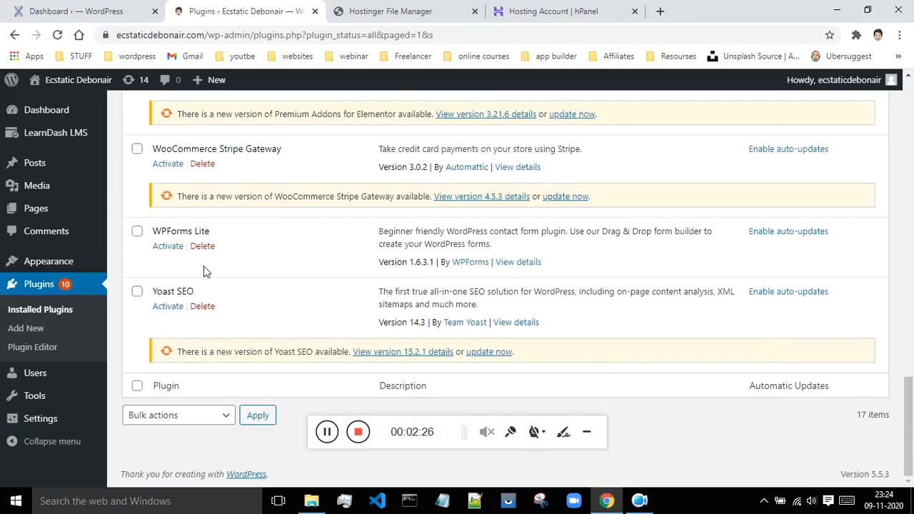
scroll(204, 269, "up", 6)
scroll(204, 266, "up", 10)
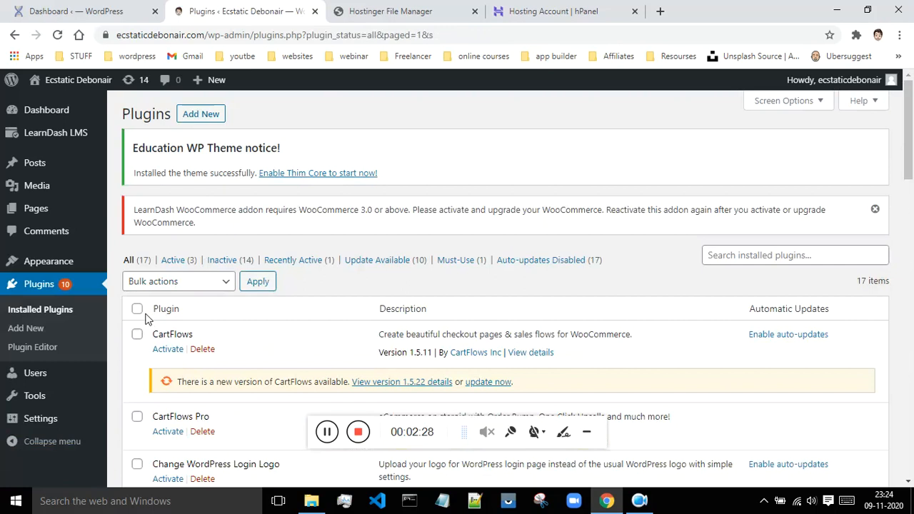
- Try to activate all installed plugins at once with the Activate bulk action
left_click(136, 308)
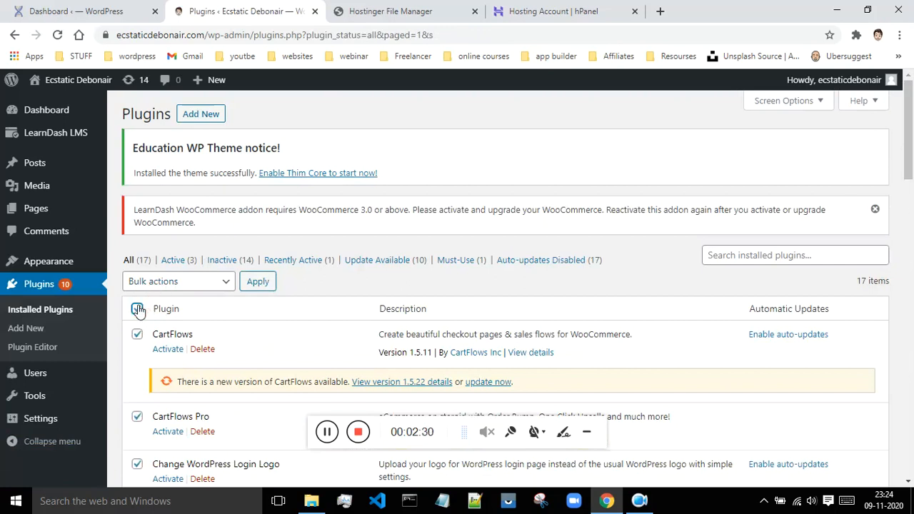
left_click(215, 288)
left_click(196, 312)
left_click(259, 282)
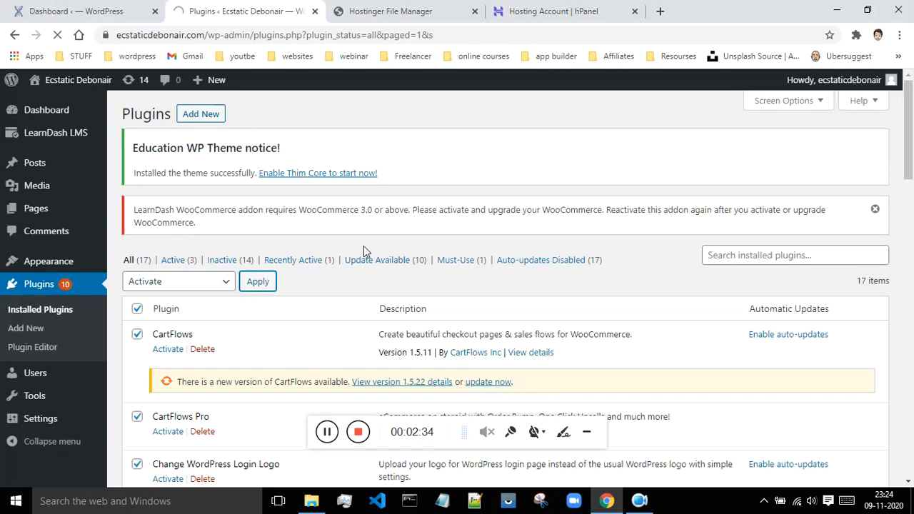
scroll(363, 245, "down", 2)
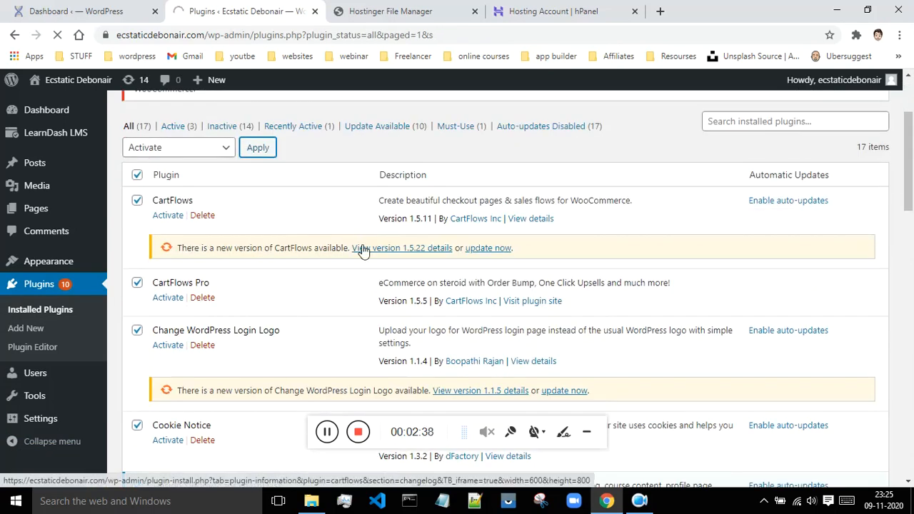
scroll(362, 249, "down", 2)
scroll(211, 239, "down", 2)
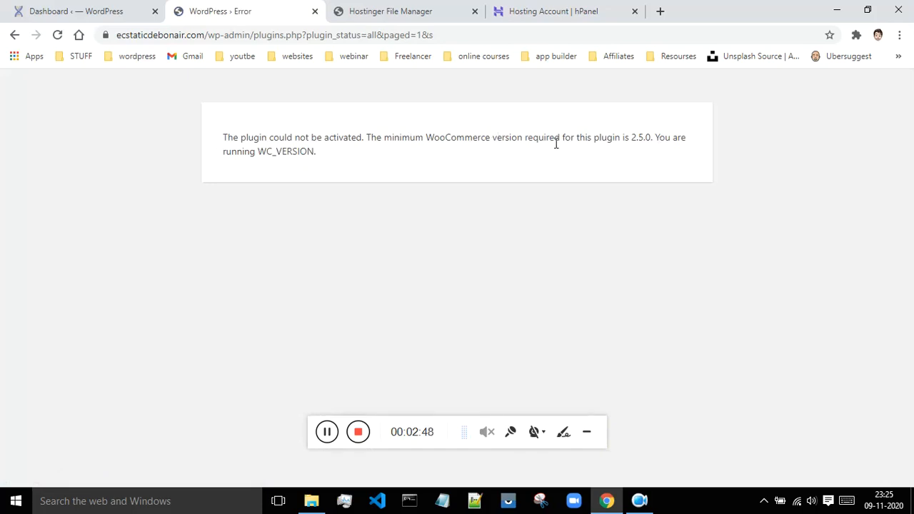
- Return from the error page to the installed plugins list and deselect all plugins
left_click(14, 34)
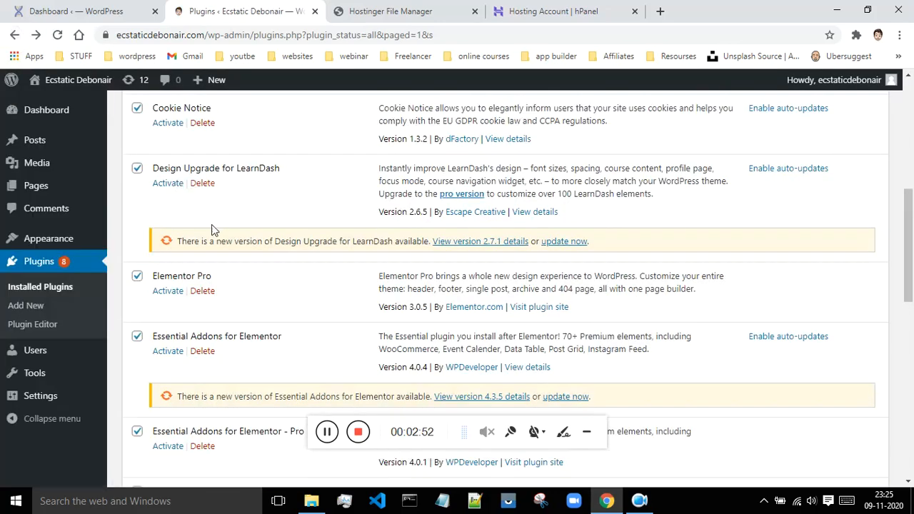
scroll(244, 224, "up", 4)
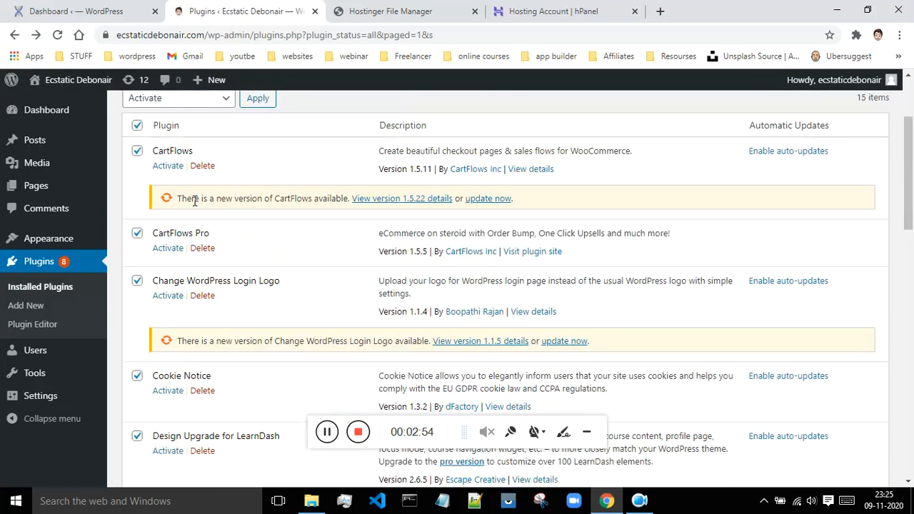
left_click(137, 125)
scroll(160, 193, "down", 6)
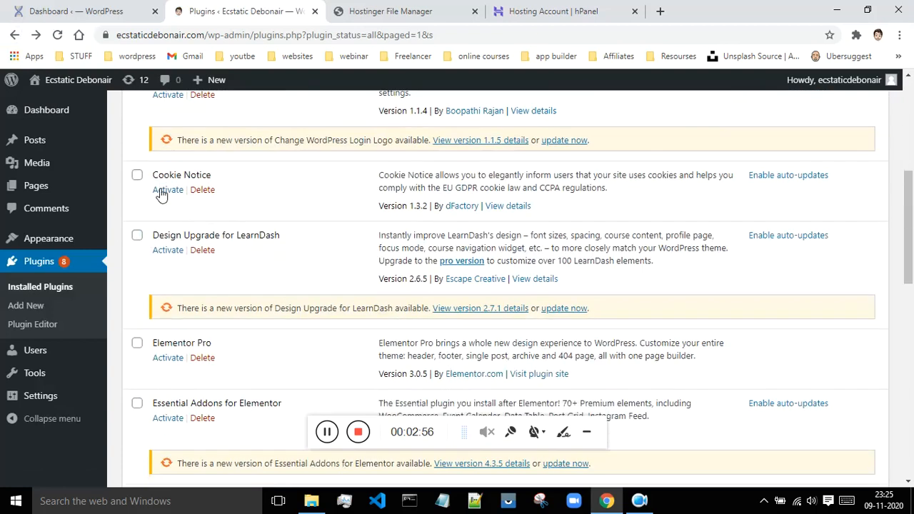
- Try again to activate the LearnDash WooCommerce Integration plugin on its own
scroll(160, 232, "down", 4)
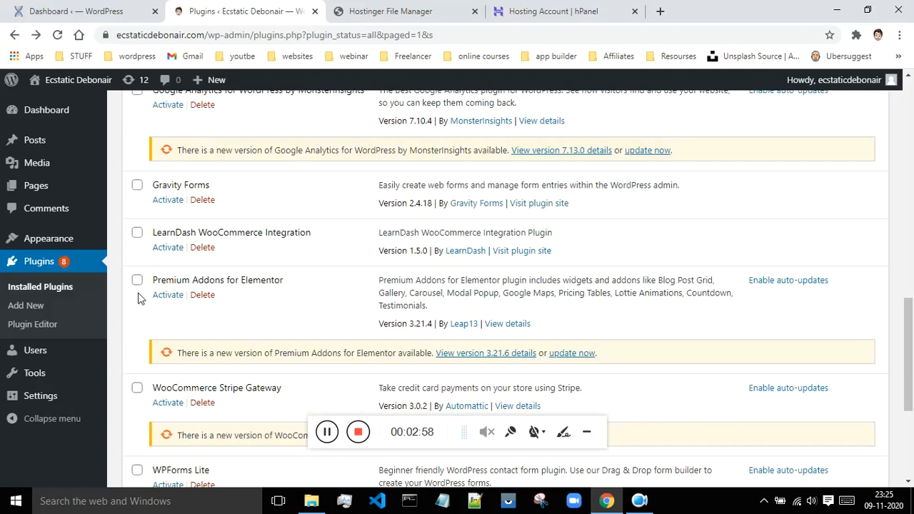
left_click(167, 250)
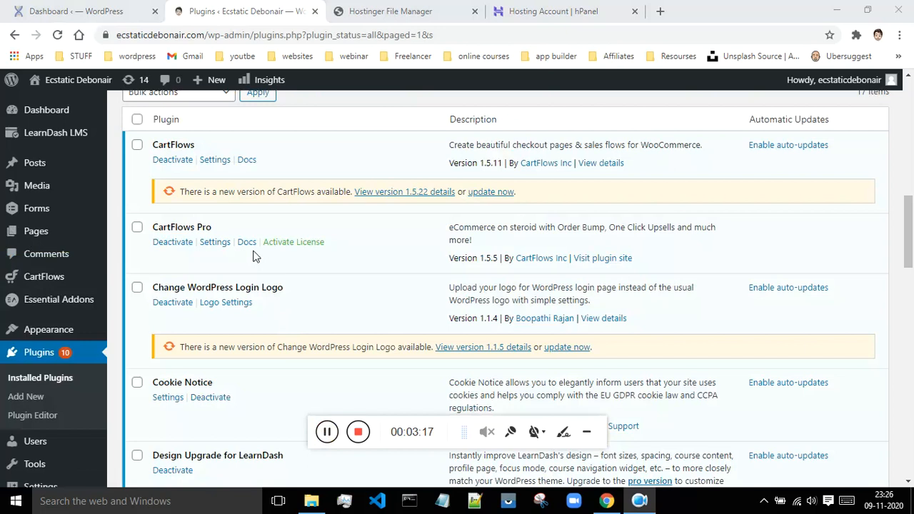
- Review the installed plugins list and the notices above it to check which plugins are active, especially the LearnDash ones
scroll(249, 253, "down", 10)
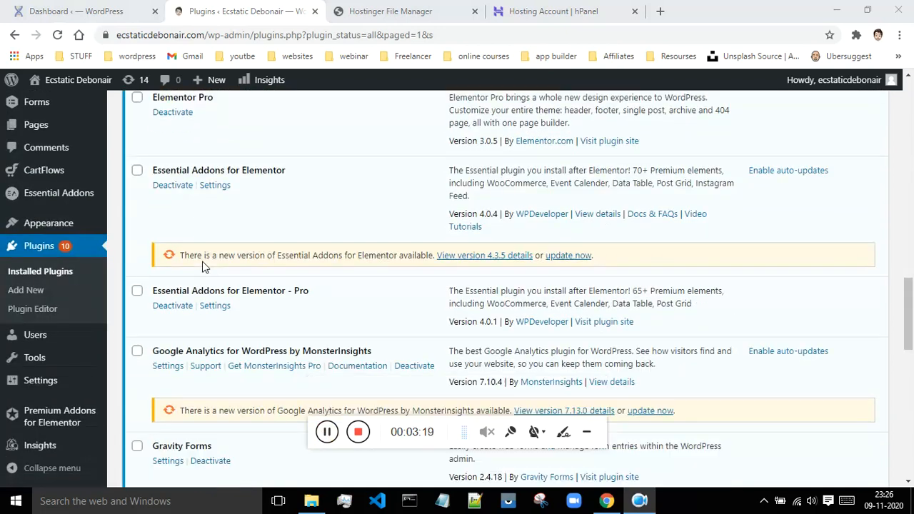
scroll(204, 262, "down", 6)
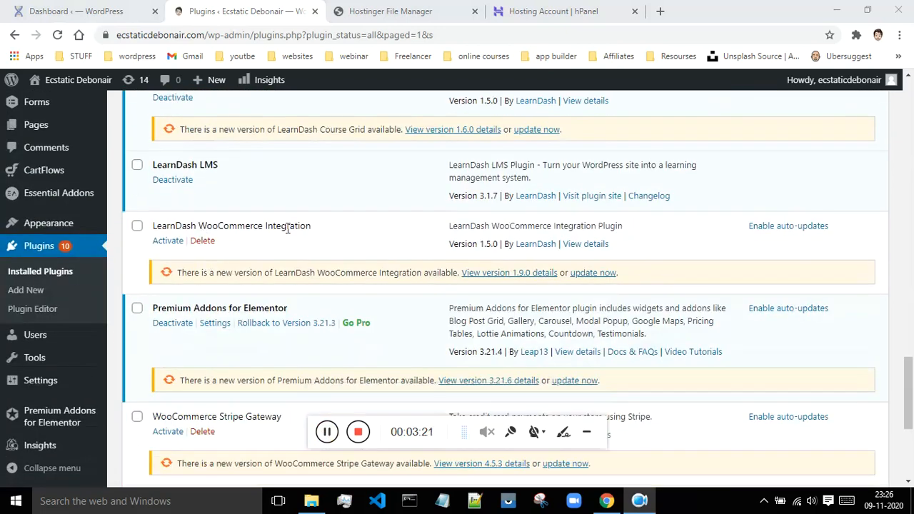
scroll(321, 237, "down", 2)
scroll(232, 309, "down", 2)
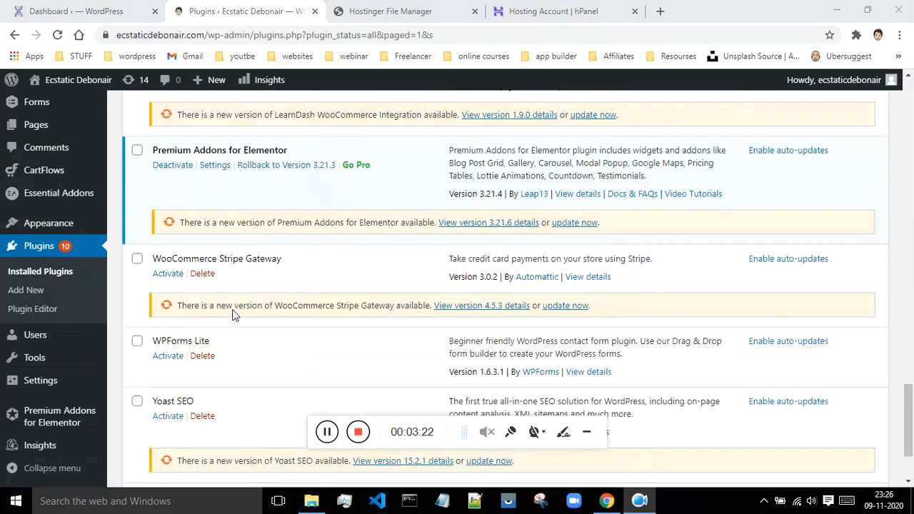
scroll(221, 261, "up", 3)
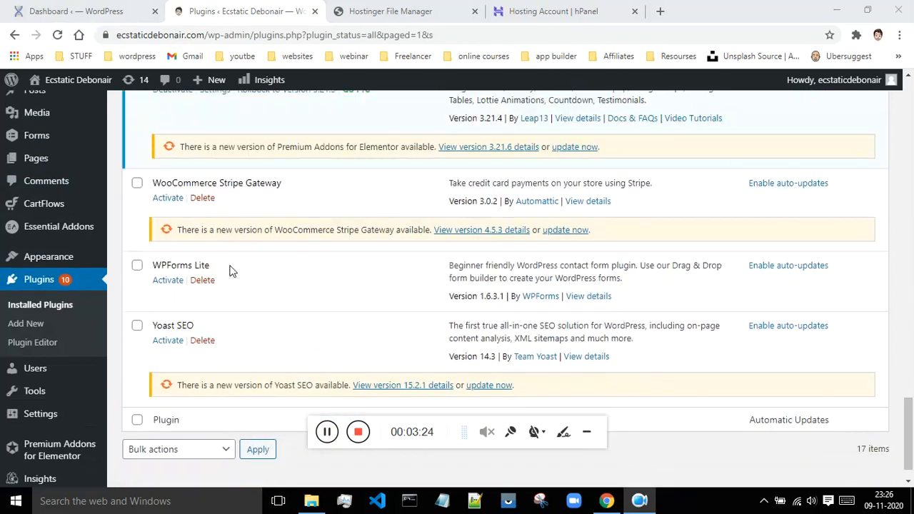
scroll(236, 250, "up", 1)
scroll(246, 257, "up", 2)
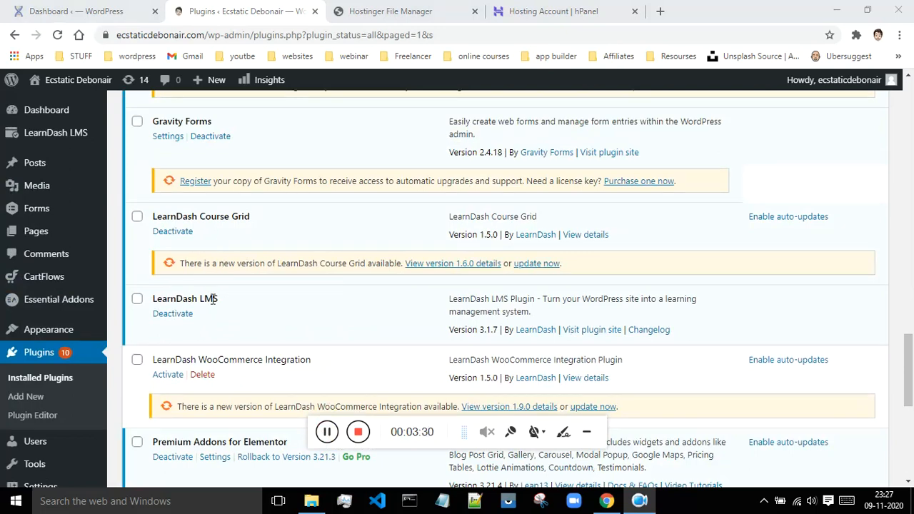
scroll(214, 299, "up", 1)
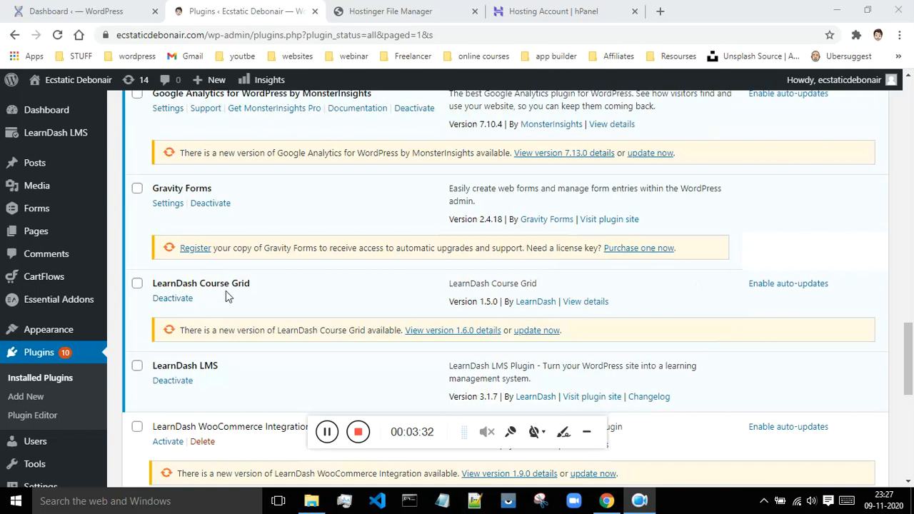
scroll(327, 241, "up", 2)
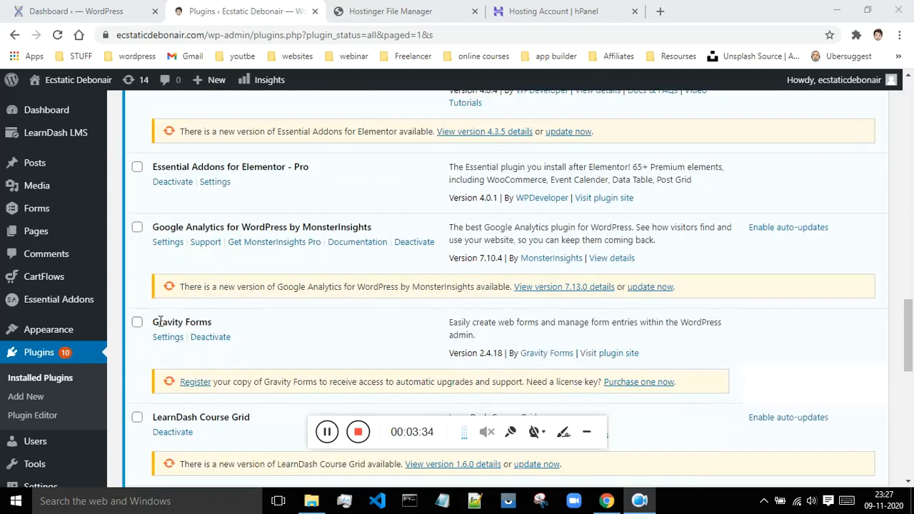
scroll(235, 325, "up", 2)
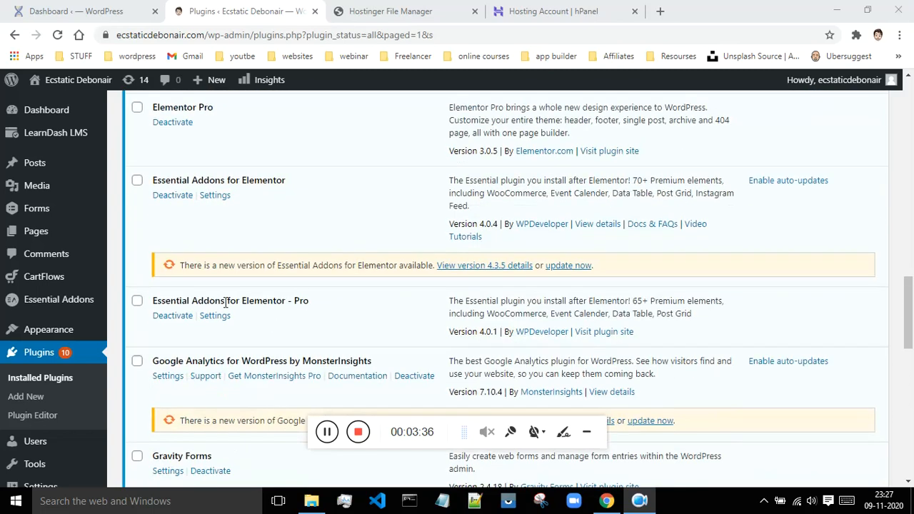
scroll(234, 263, "up", 1)
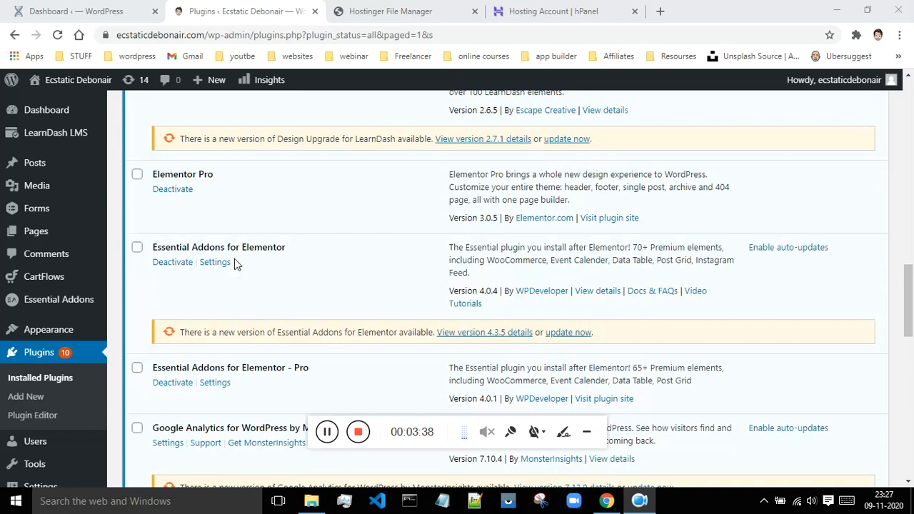
scroll(234, 262, "up", 9)
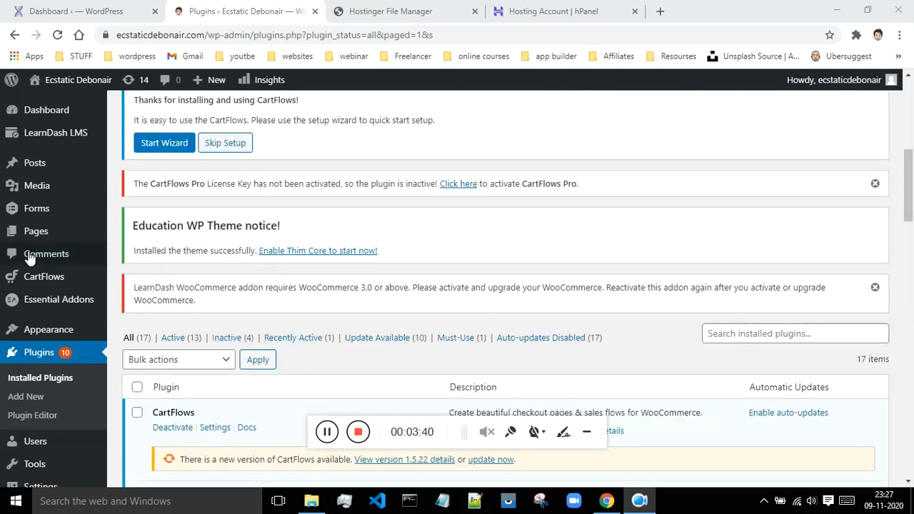
scroll(71, 253, "up", 2)
- Open the LearnDash LMS settings and review the General page, from the notices and design elements to the REST API endpoint slugs
mouse_move(61, 139)
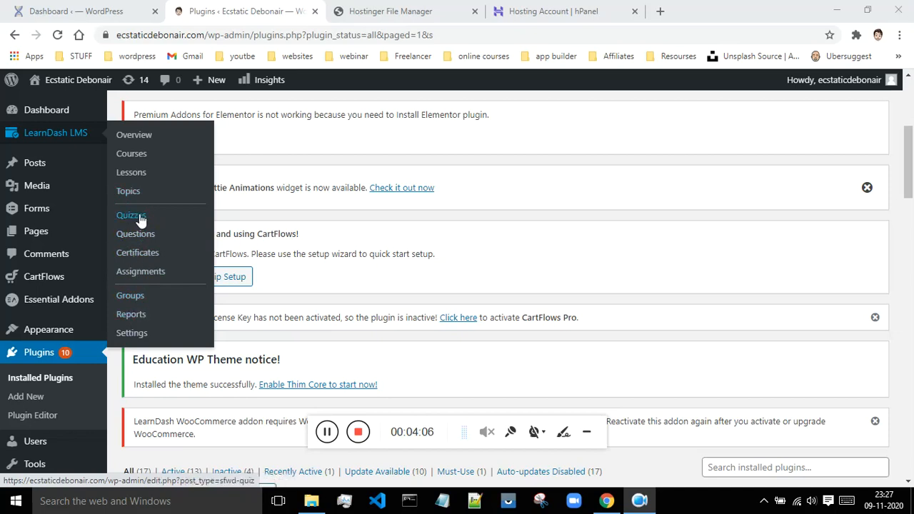
left_click(134, 338)
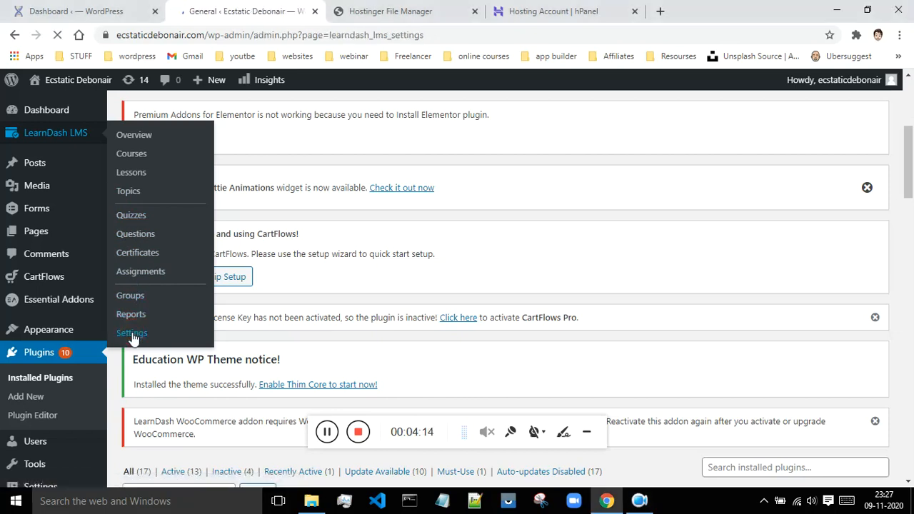
scroll(498, 161, "down", 1)
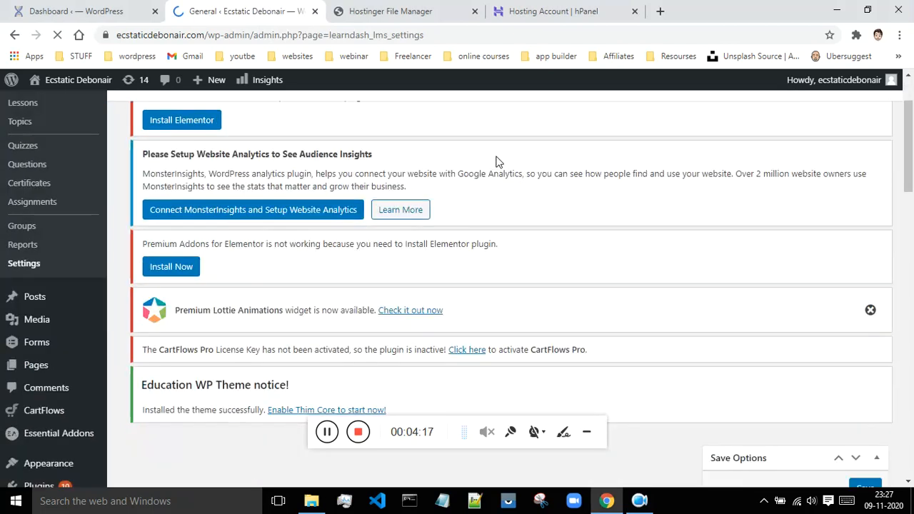
scroll(498, 161, "down", 2)
scroll(498, 161, "up", 3)
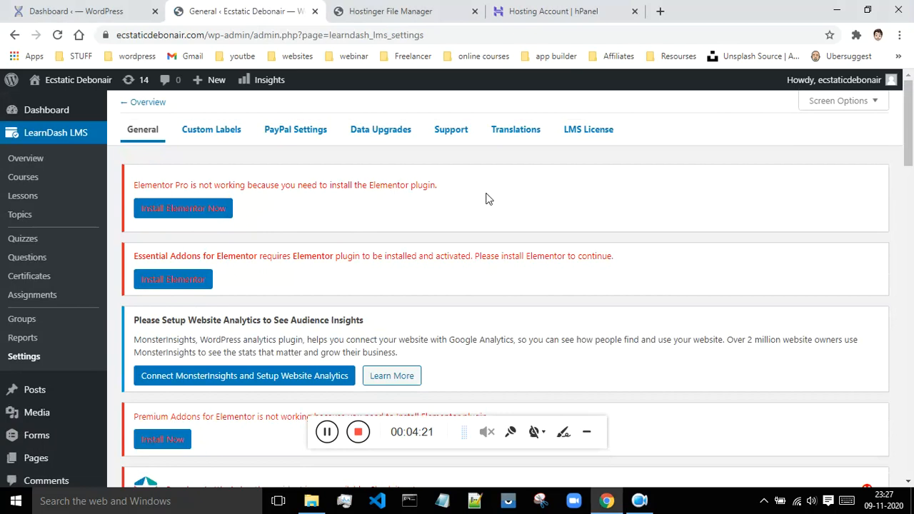
scroll(487, 198, "down", 2)
scroll(519, 249, "up", 2)
scroll(277, 237, "down", 4)
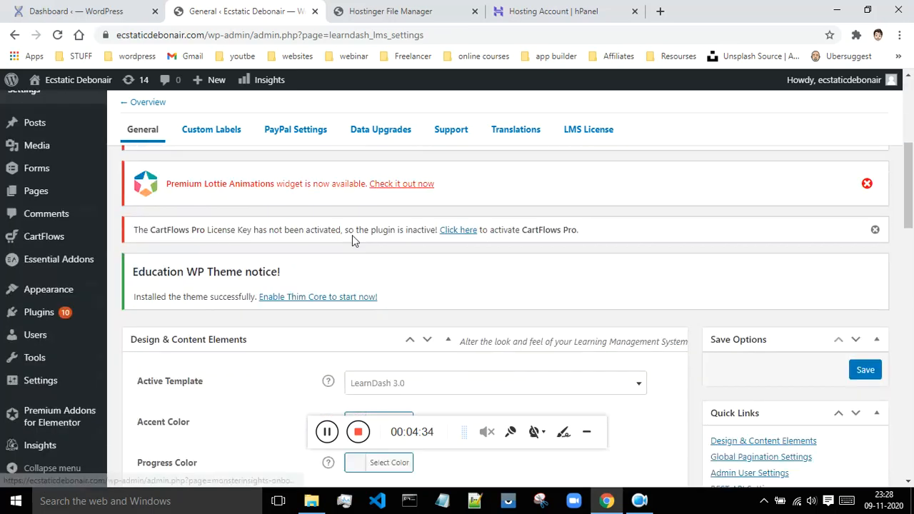
scroll(352, 235, "down", 3)
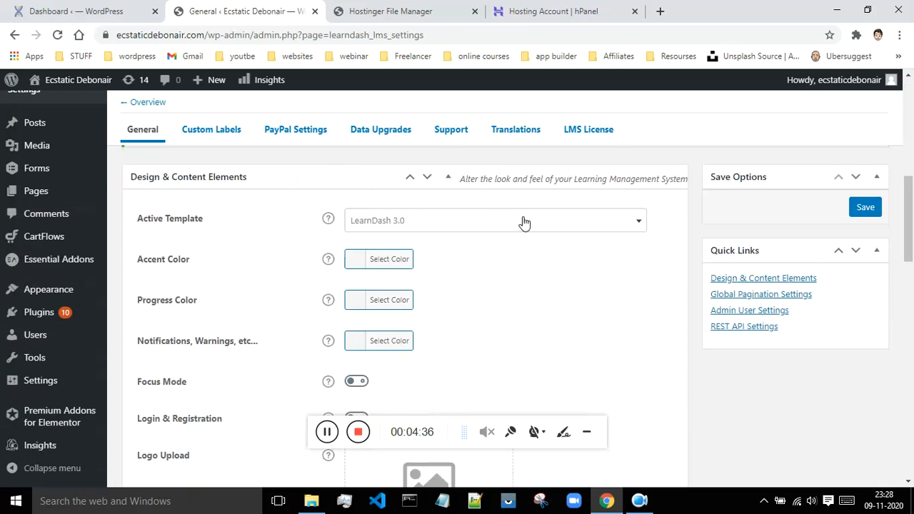
scroll(525, 223, "down", 2)
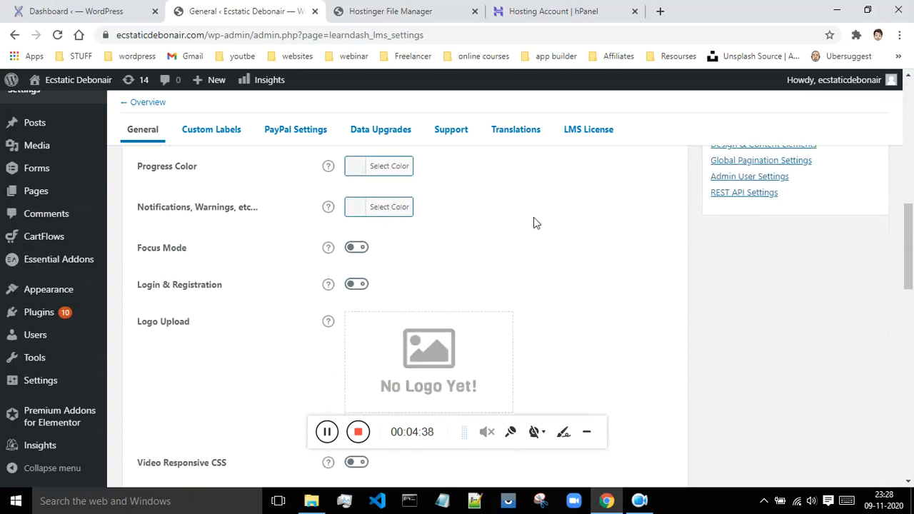
scroll(488, 227, "down", 1)
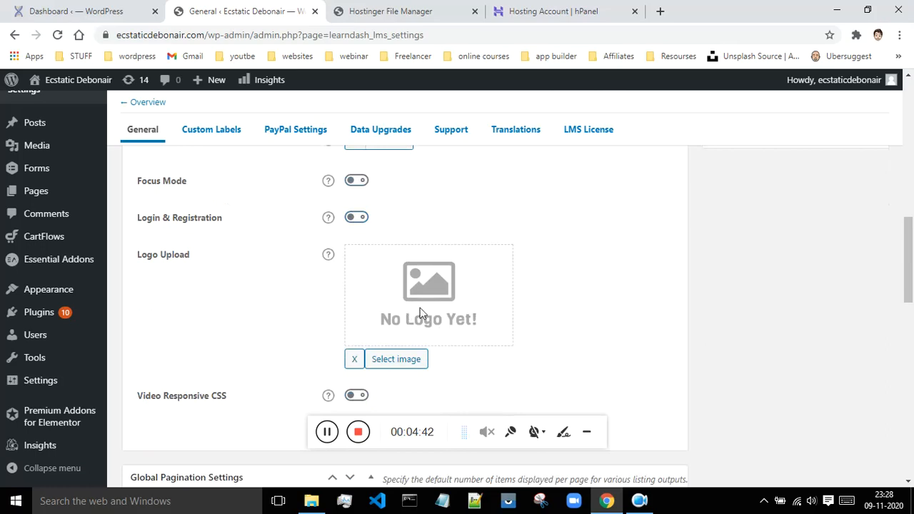
scroll(420, 307, "down", 3)
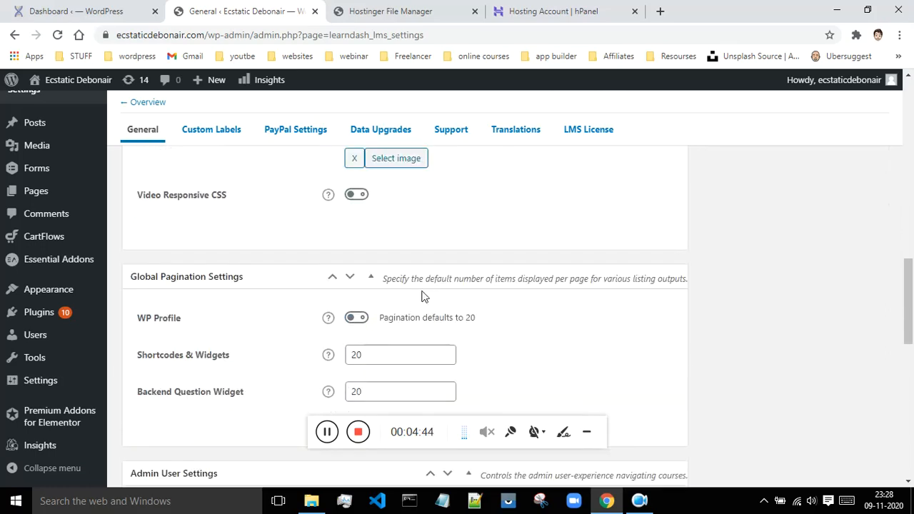
scroll(425, 289, "down", 6)
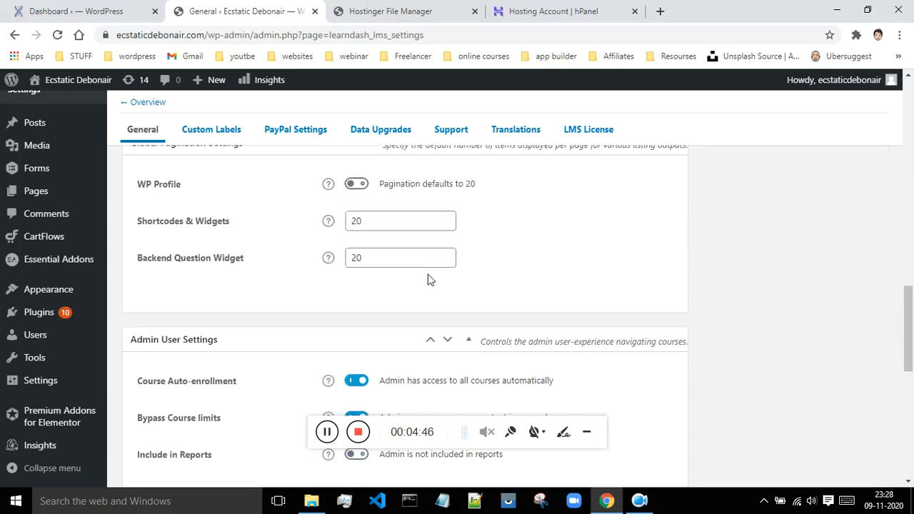
scroll(429, 279, "down", 4)
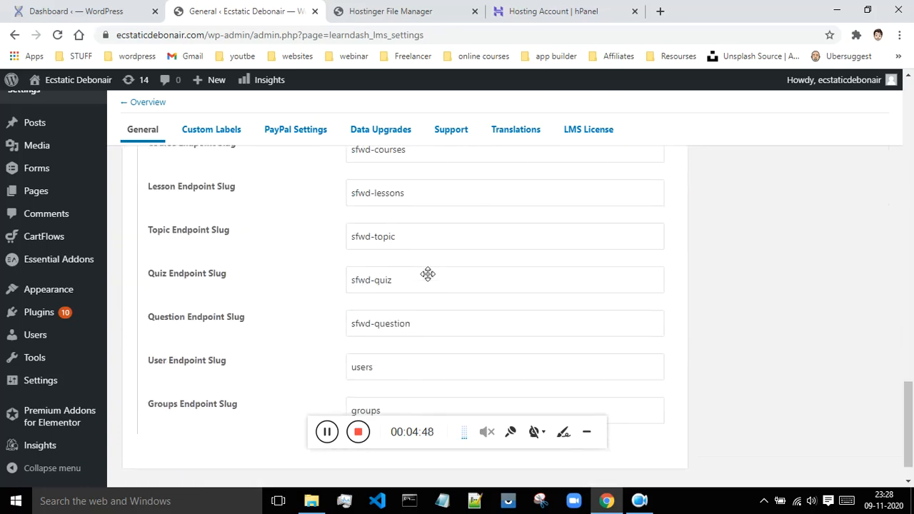
scroll(428, 279, "up", 8)
scroll(428, 278, "up", 15)
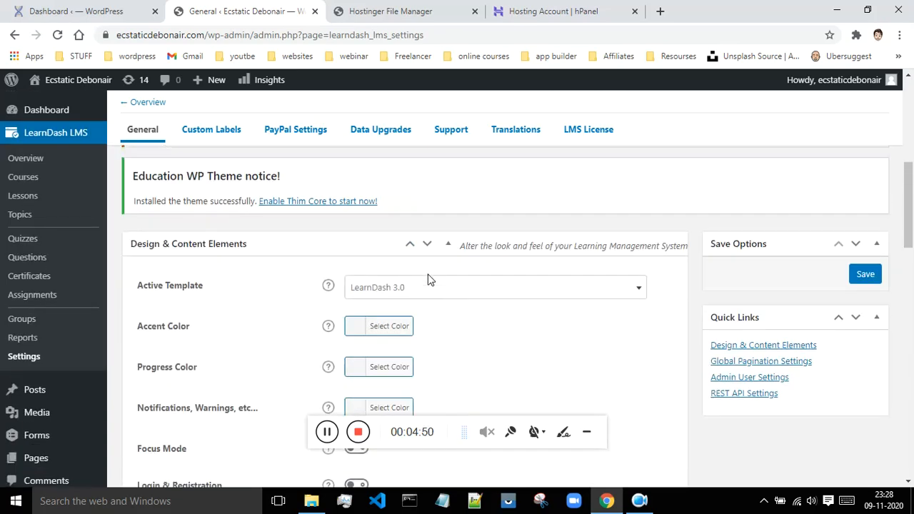
scroll(428, 278, "up", 2)
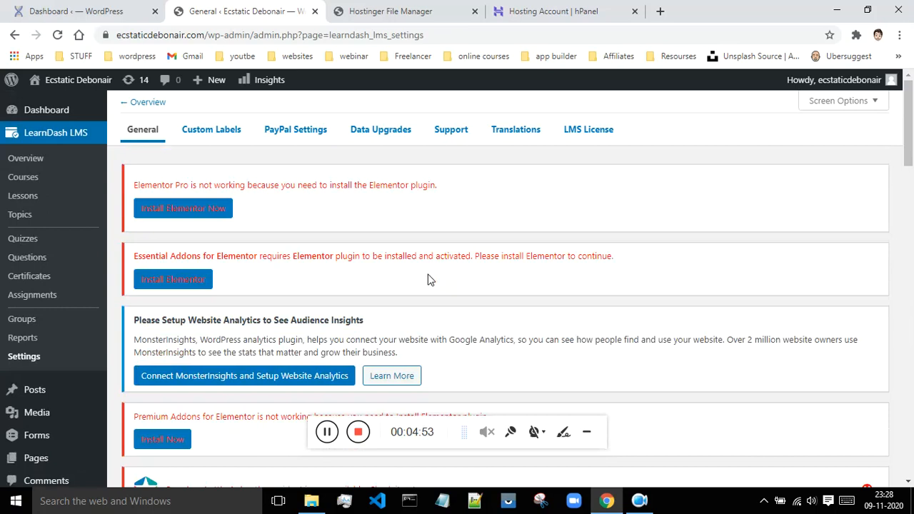
- Install the Elementor plugin from the Elementor Pro notice on the LearnDash settings page
left_click(170, 215)
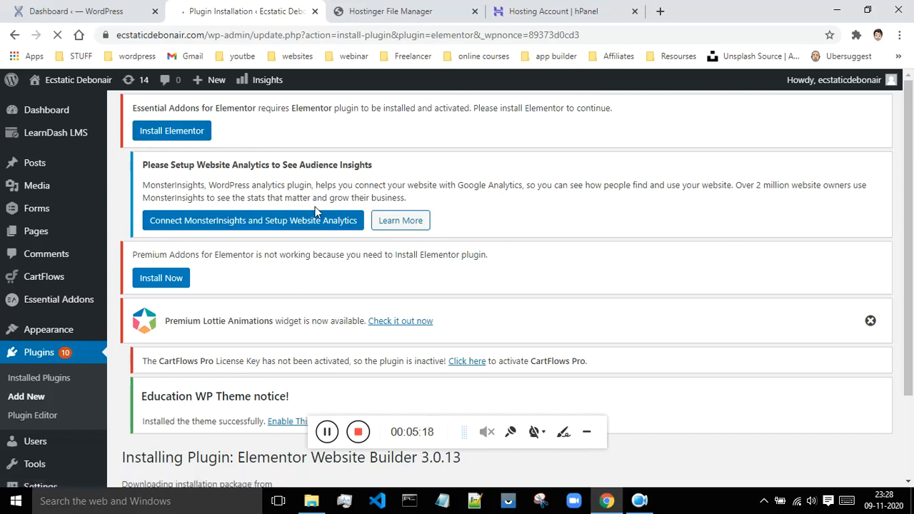
left_click(178, 130)
scroll(443, 165, "down", 1)
scroll(442, 164, "down", 2)
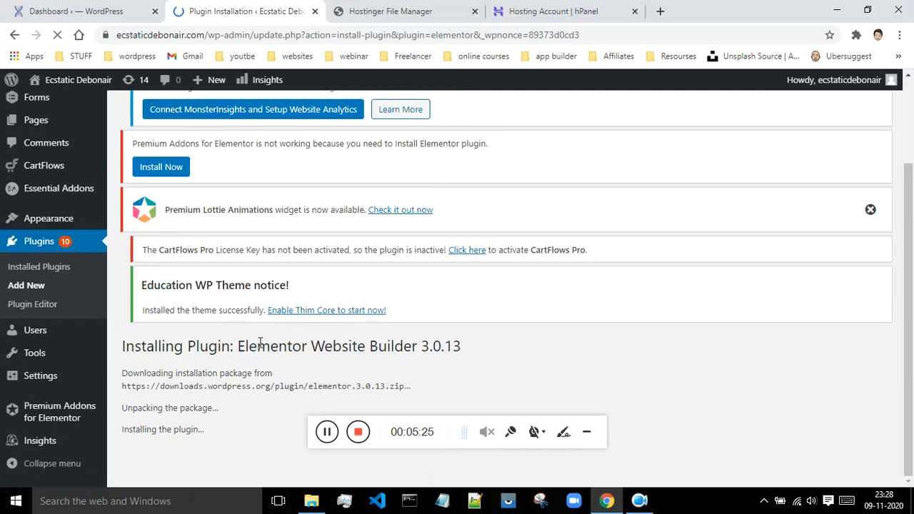
left_click_drag(239, 346, 473, 350)
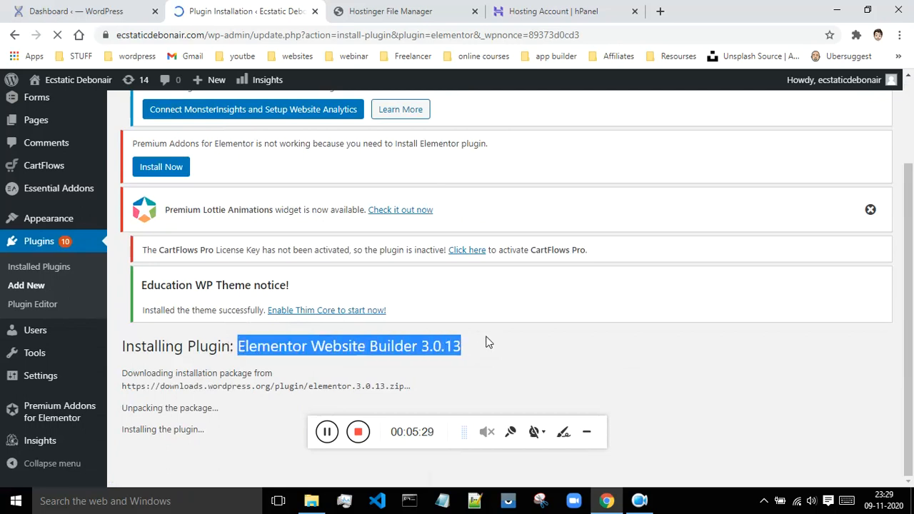
scroll(485, 342, "up", 1)
scroll(486, 342, "up", 2)
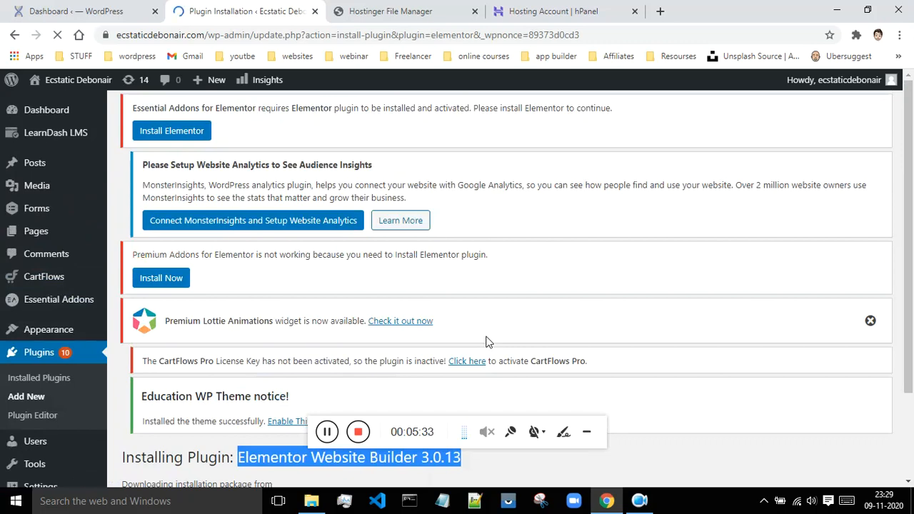
key("alt+Tab")
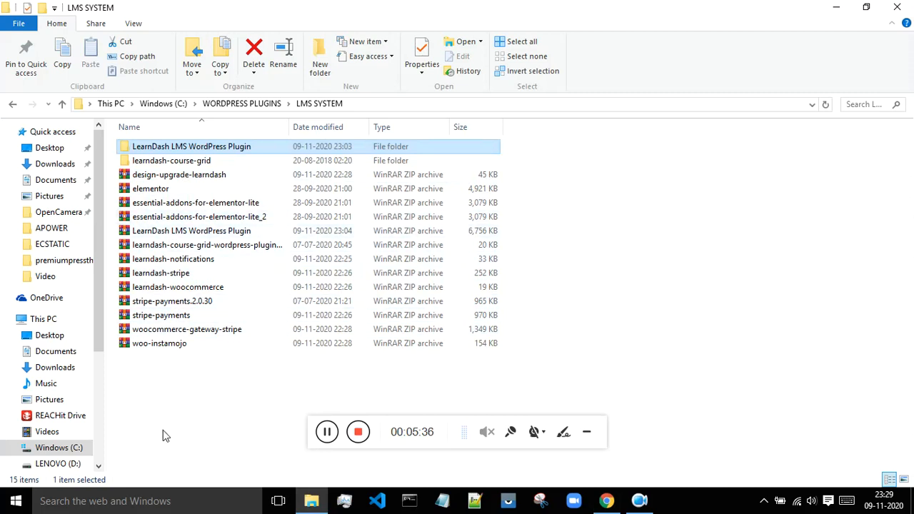
left_click(606, 501)
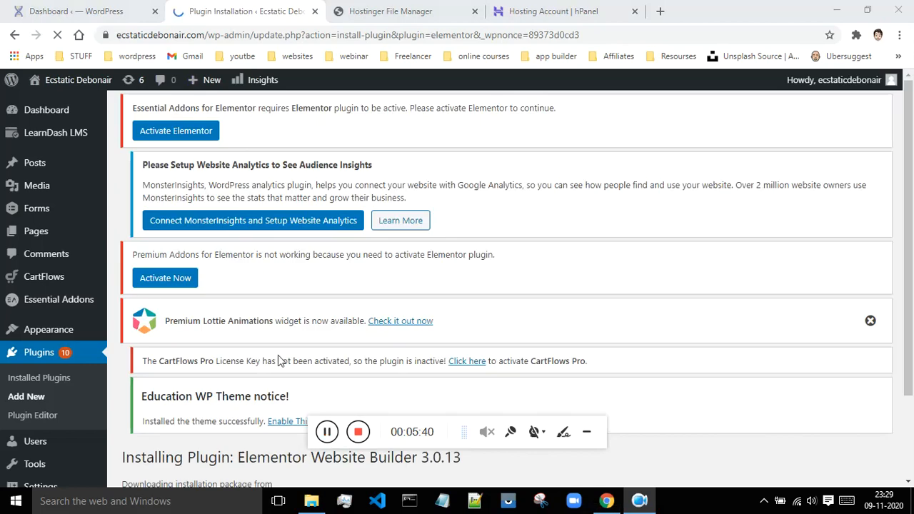
- Activate Elementor from the Essential Addons notice and check the activation status of the installed plugins
left_click(183, 140)
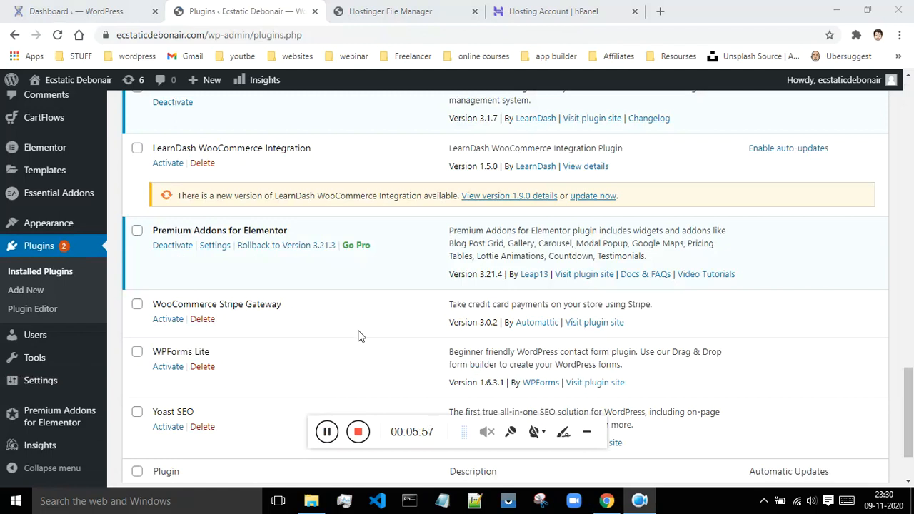
scroll(359, 336, "up", 4)
scroll(360, 334, "up", 3)
scroll(361, 320, "down", 6)
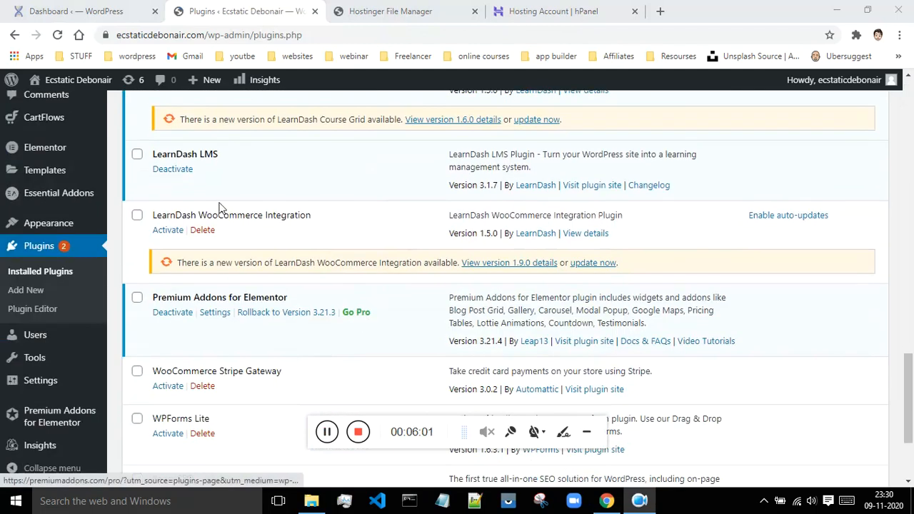
- Open the page for adding new plugins and search the plugin directory for "WOO"
left_click(35, 293)
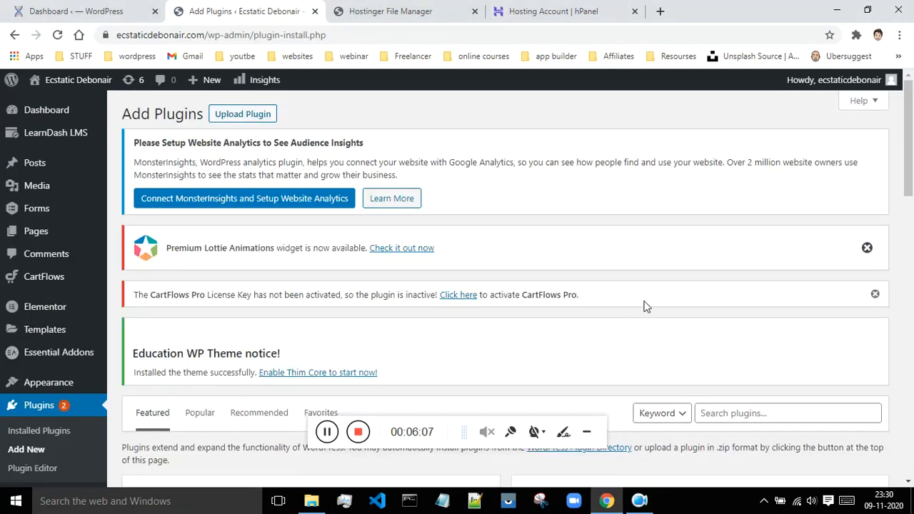
scroll(645, 307, "down", 2)
left_click(715, 281)
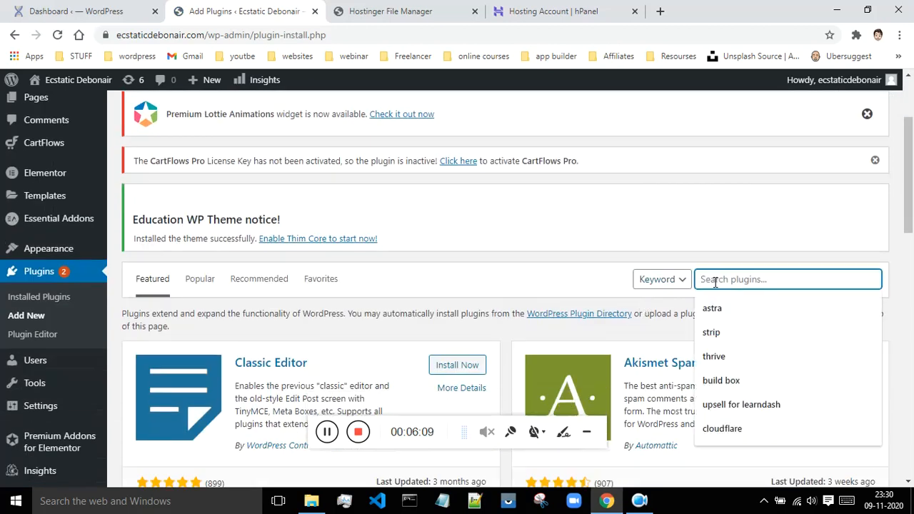
type("WOO")
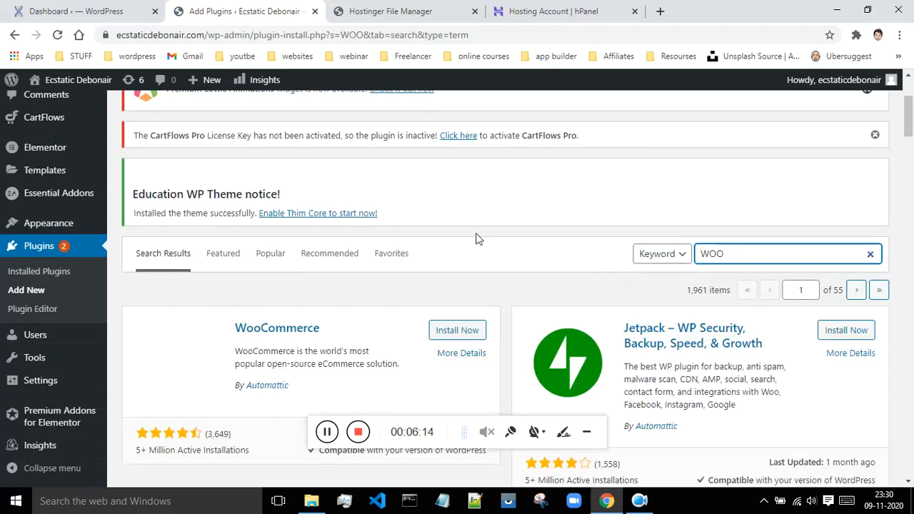
- Install the WooCommerce plugin by Automattic from the search results and activate it
scroll(478, 239, "down", 1)
left_click(440, 269)
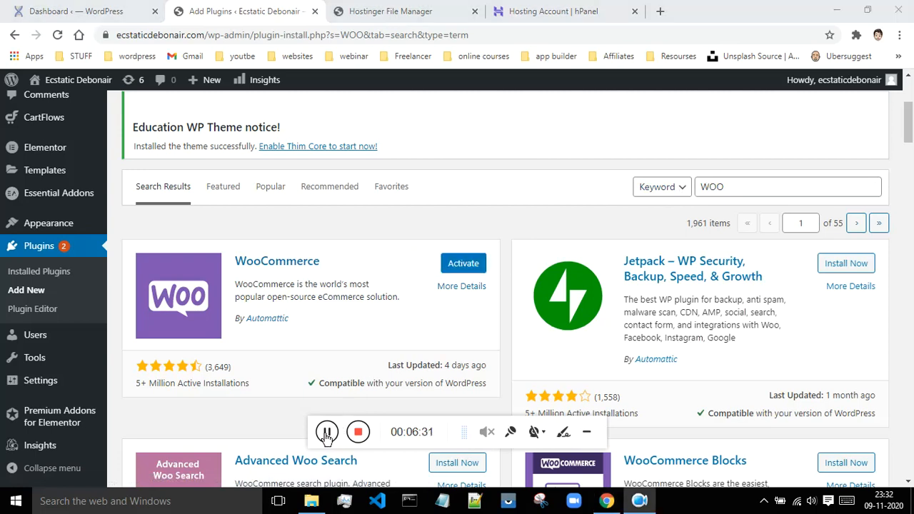
left_click(460, 264)
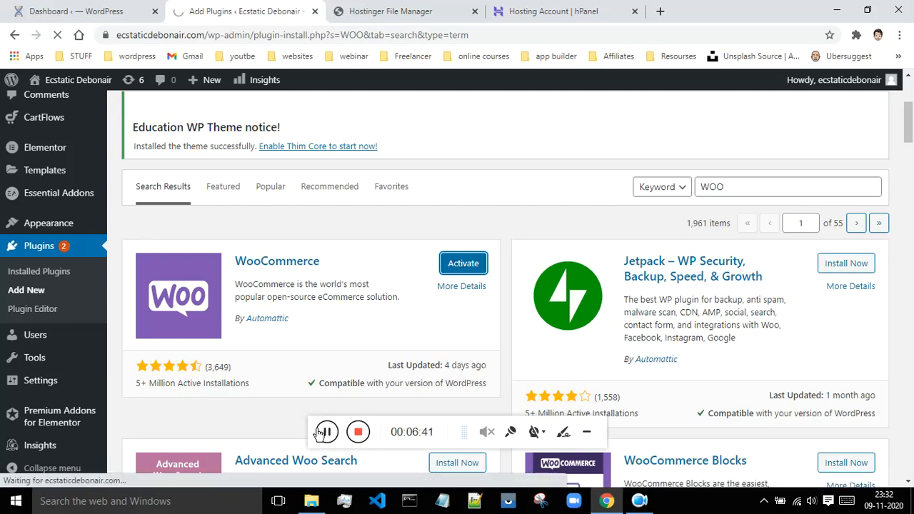
- Activate the LearnDash WooCommerce Integration plugin in the installed plugins list
scroll(588, 241, "down", 12)
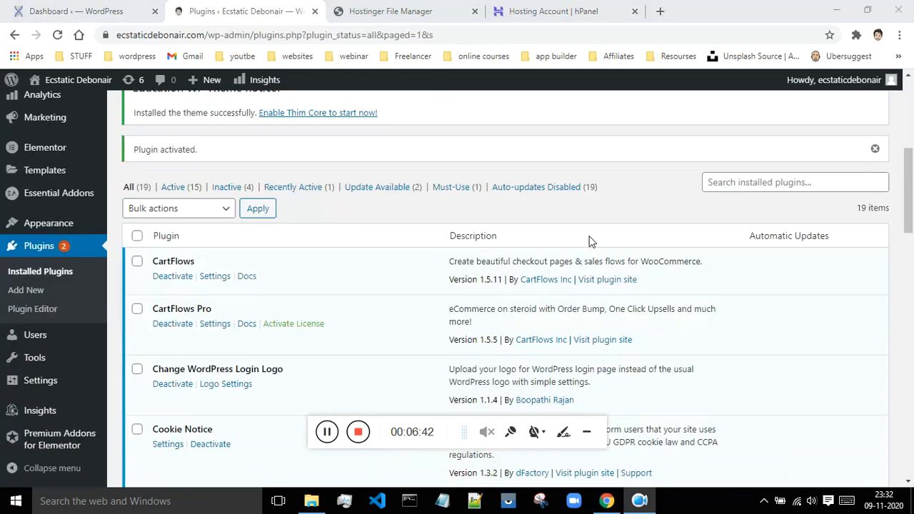
scroll(589, 242, "down", 8)
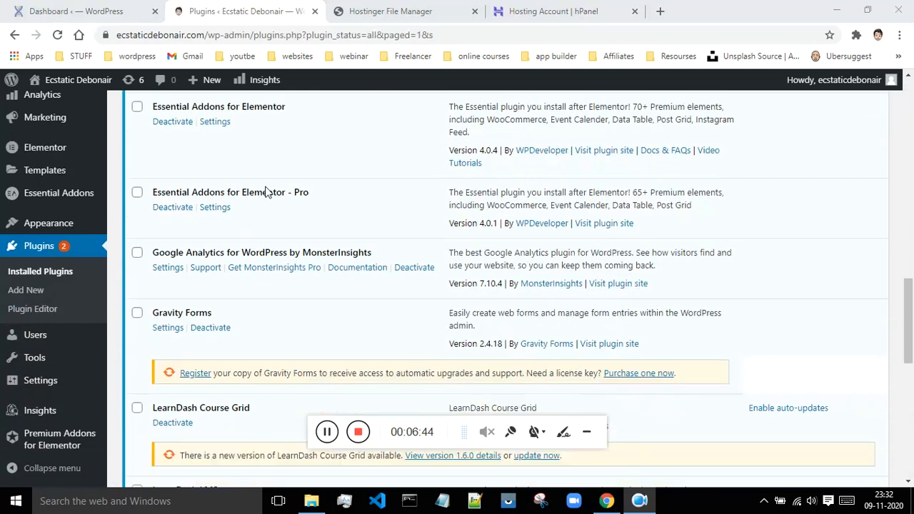
scroll(258, 237, "down", 1)
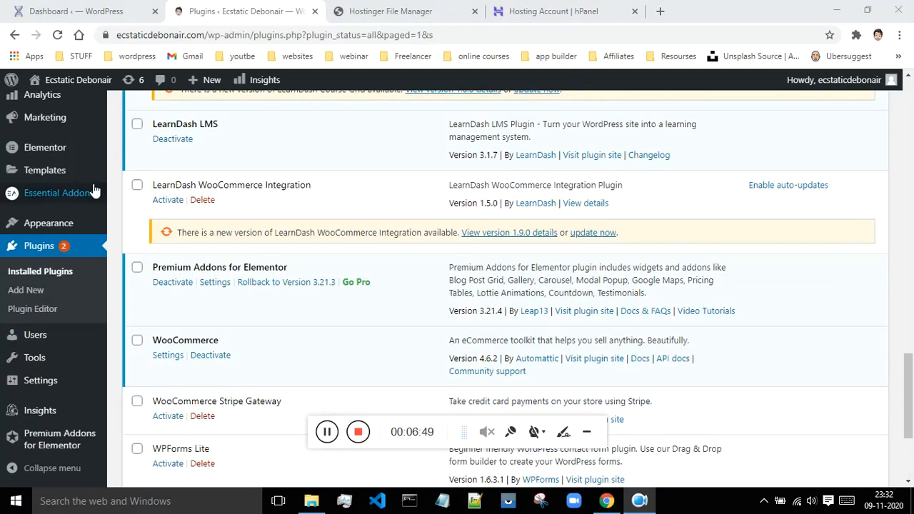
left_click(169, 203)
left_click(168, 203)
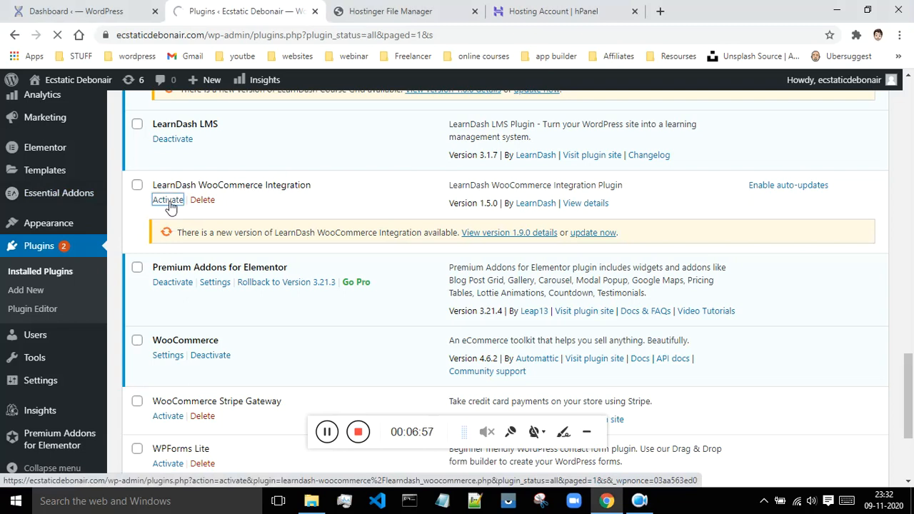
- Activate the WooCommerce Stripe Gateway plugin and check its status in the installed plugins list
scroll(170, 206, "down", 2)
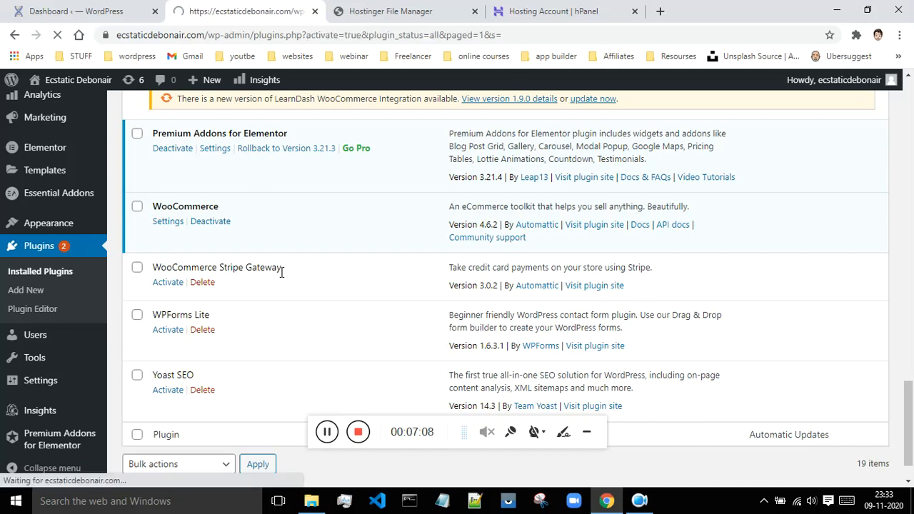
scroll(282, 274, "down", 15)
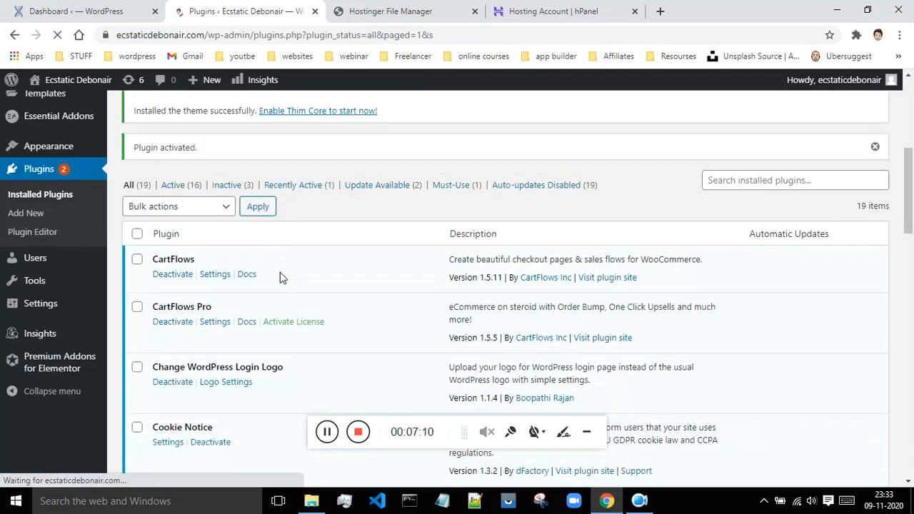
scroll(280, 274, "down", 6)
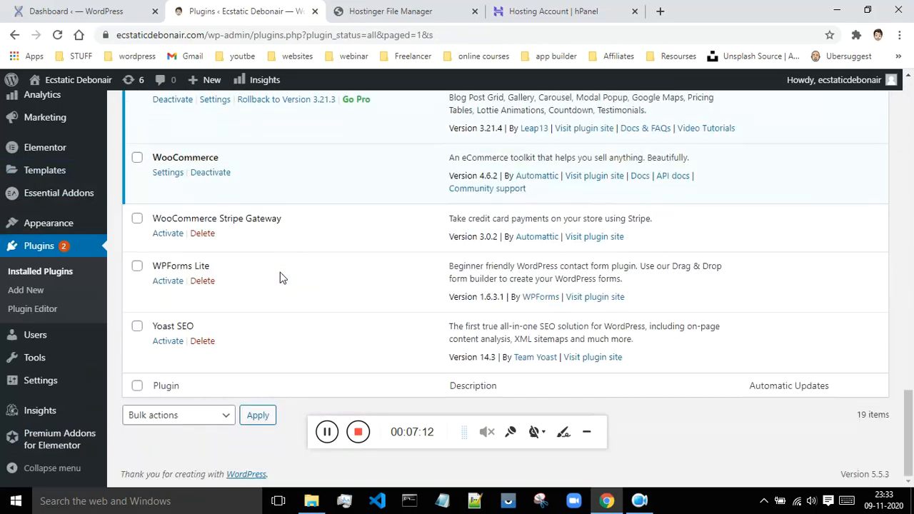
left_click(169, 236)
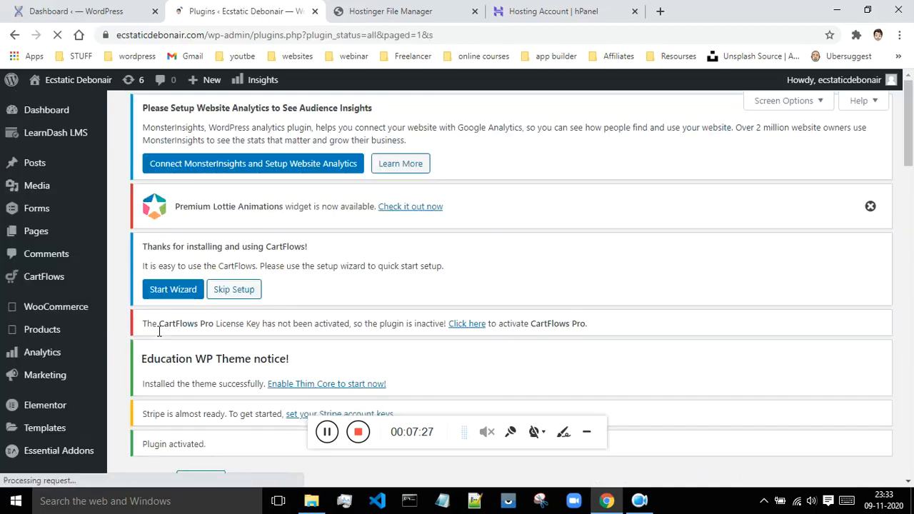
scroll(351, 302, "down", 15)
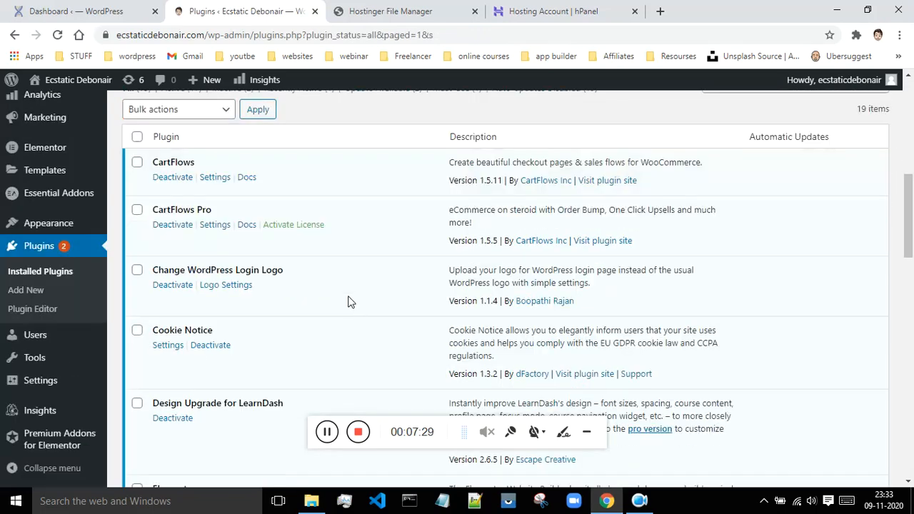
scroll(336, 299, "down", 5)
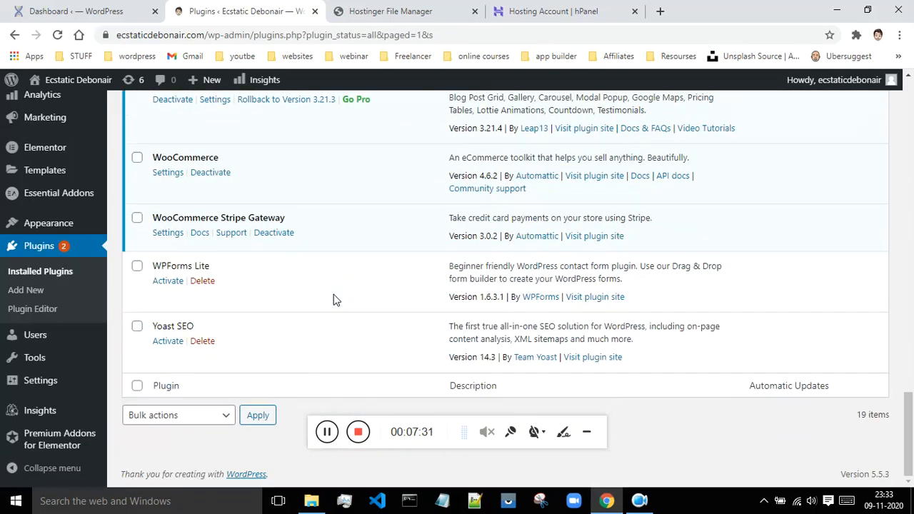
- Review the installed plugins from CartFlows through the Elementor add-ons and Gravity Forms to LearnDash Course Grid
scroll(336, 300, "up", 8)
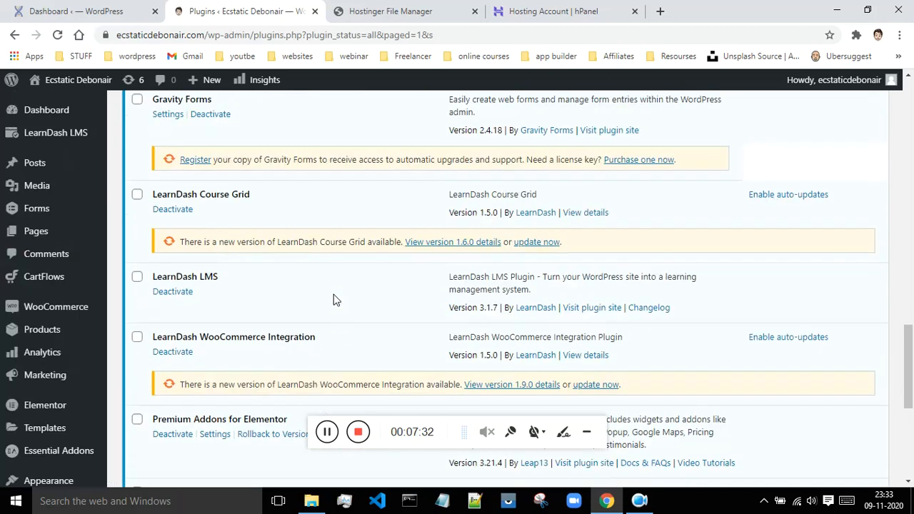
scroll(336, 300, "up", 5)
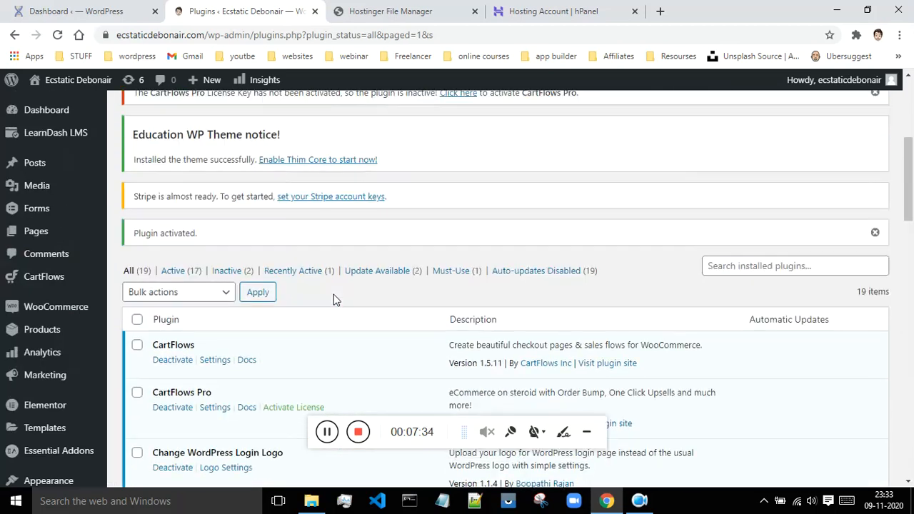
scroll(333, 295, "down", 2)
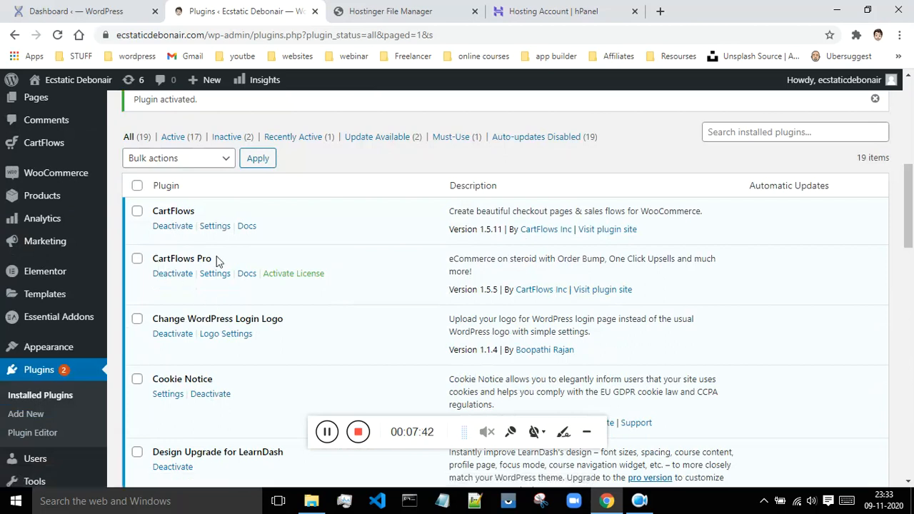
scroll(257, 236, "down", 1)
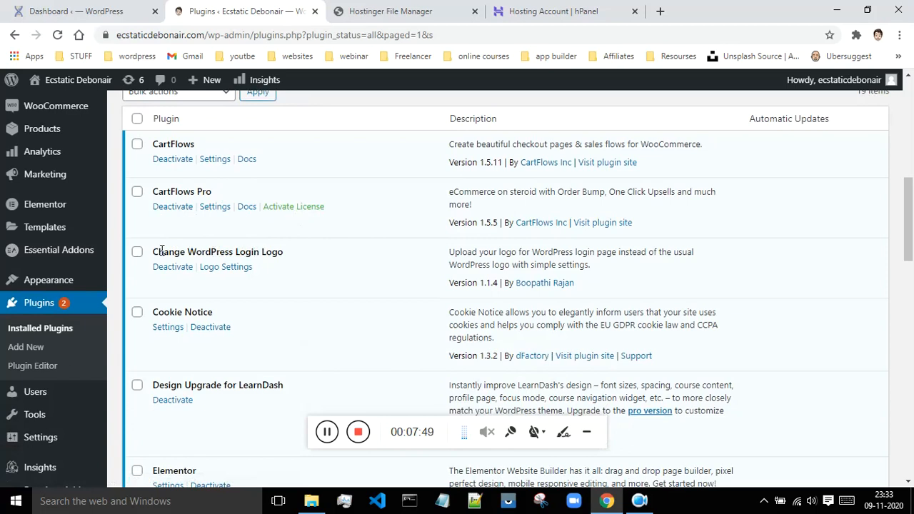
scroll(257, 261, "down", 2)
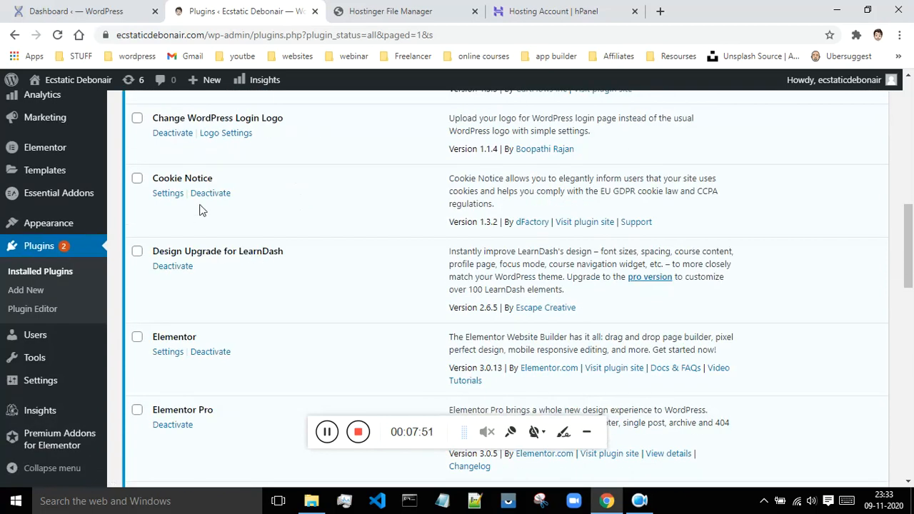
scroll(204, 246, "down", 1)
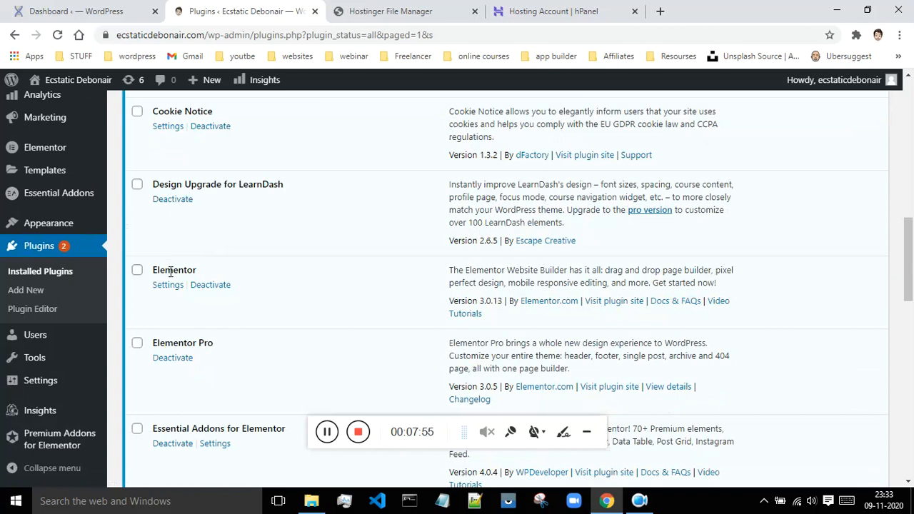
scroll(186, 307, "down", 1)
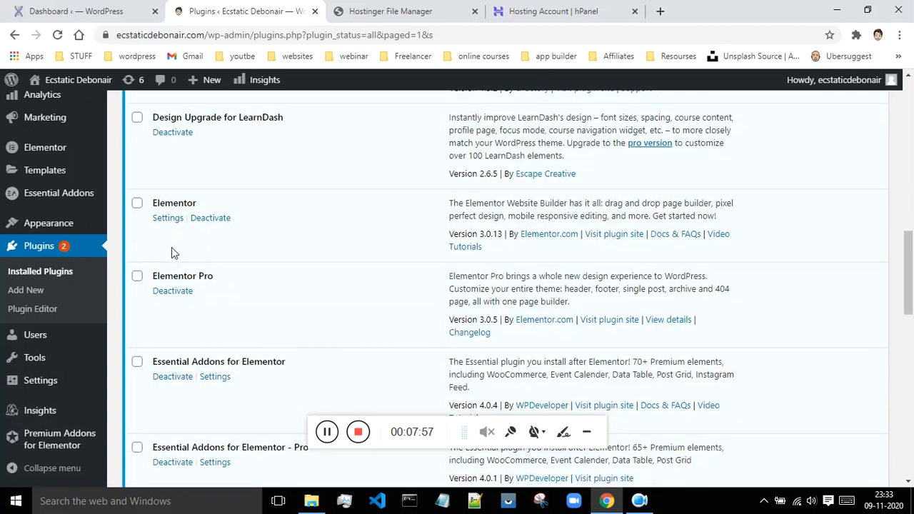
scroll(204, 291, "down", 2)
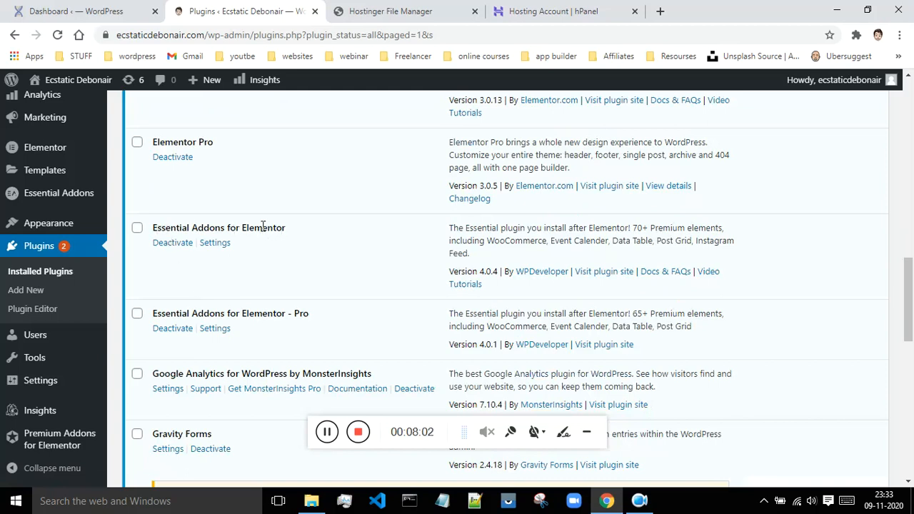
scroll(261, 227, "down", 2)
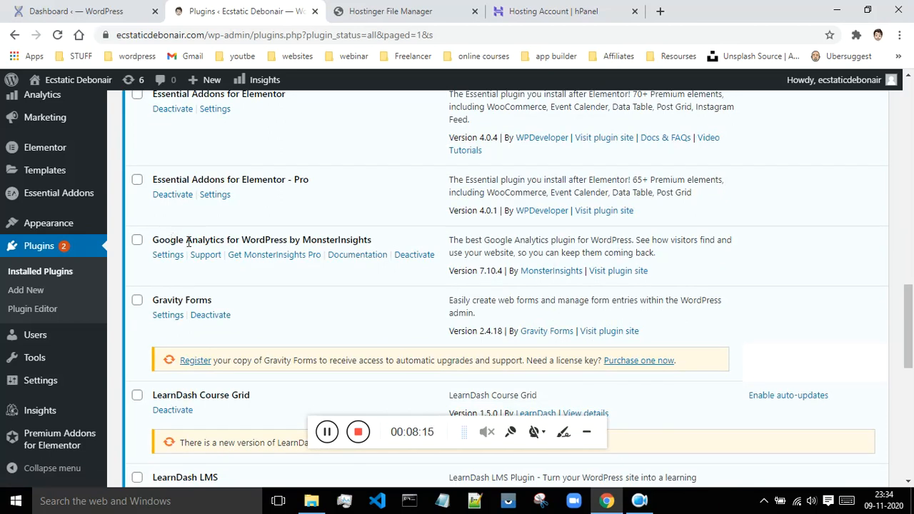
scroll(182, 234, "down", 3)
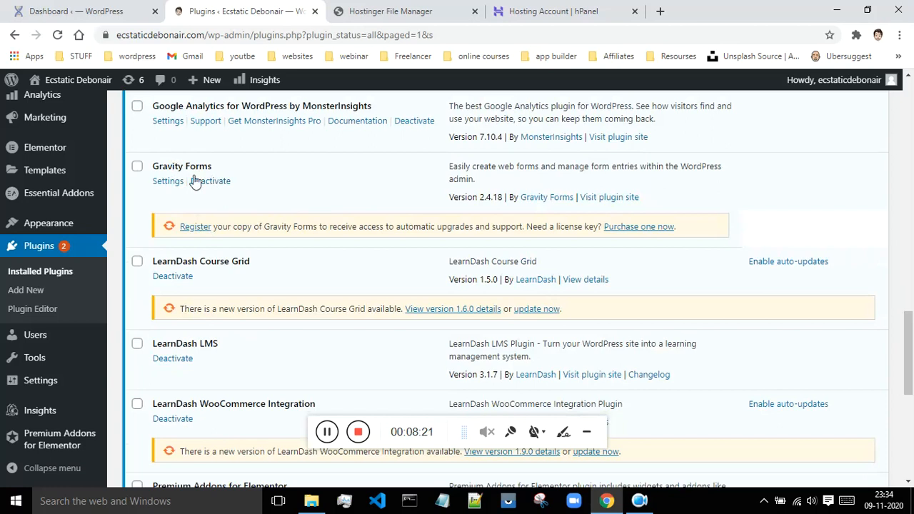
scroll(201, 172, "down", 2)
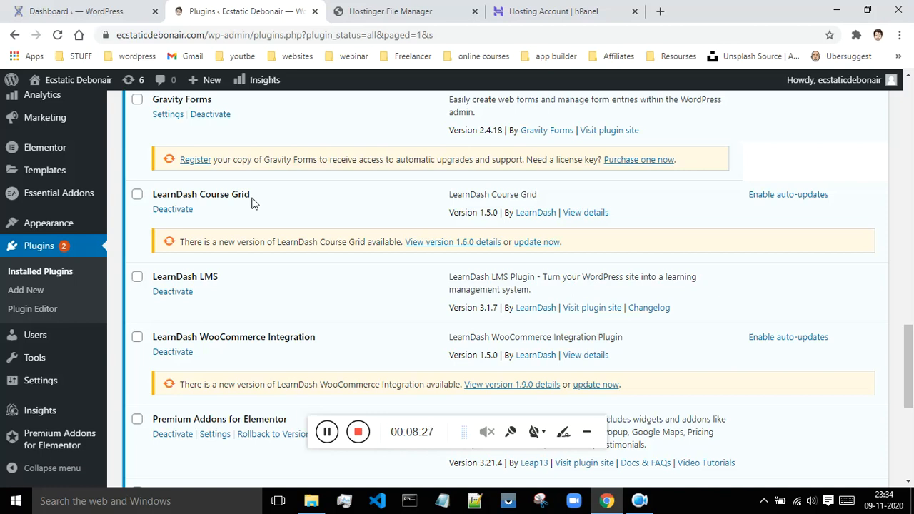
- Examine the LearnDash WooCommerce Integration, Premium Addons, WooCommerce and WooCommerce Stripe Gateway entries in the installed plugins list
scroll(252, 201, "down", 4)
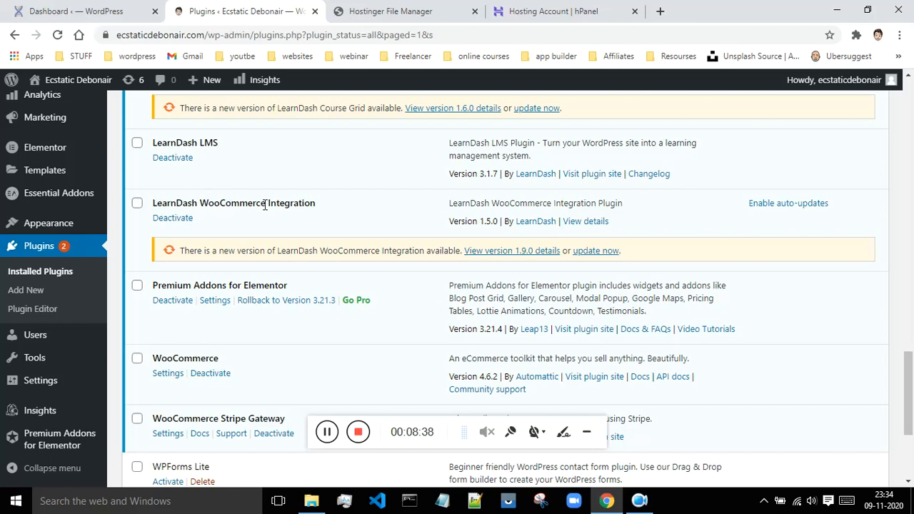
left_click_drag(162, 205, 303, 206)
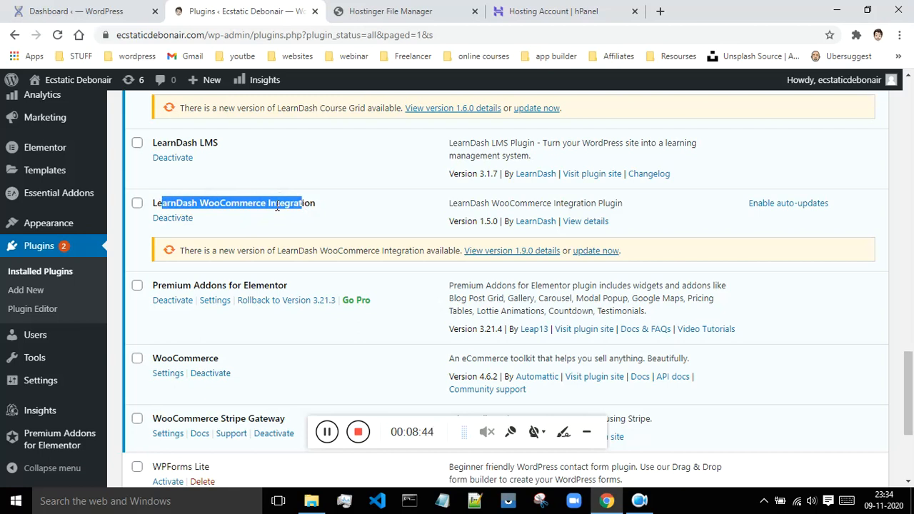
left_click(329, 216)
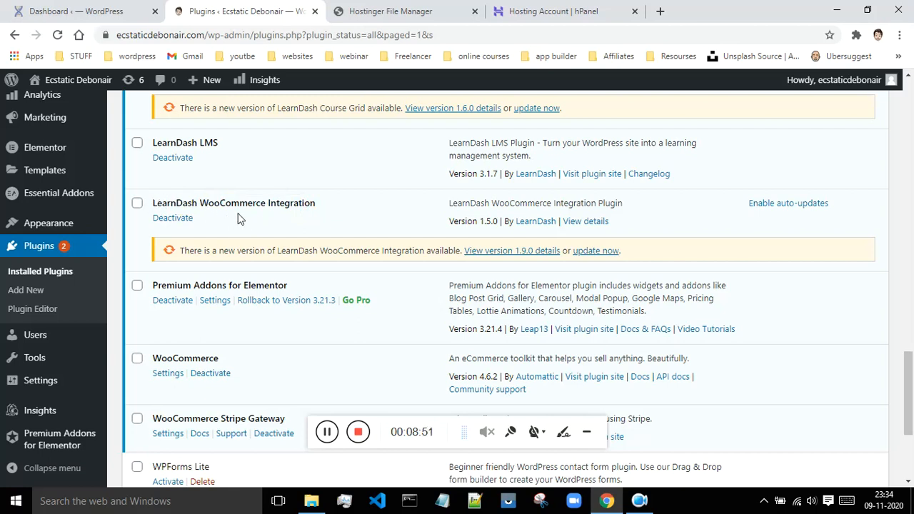
scroll(247, 214, "down", 1)
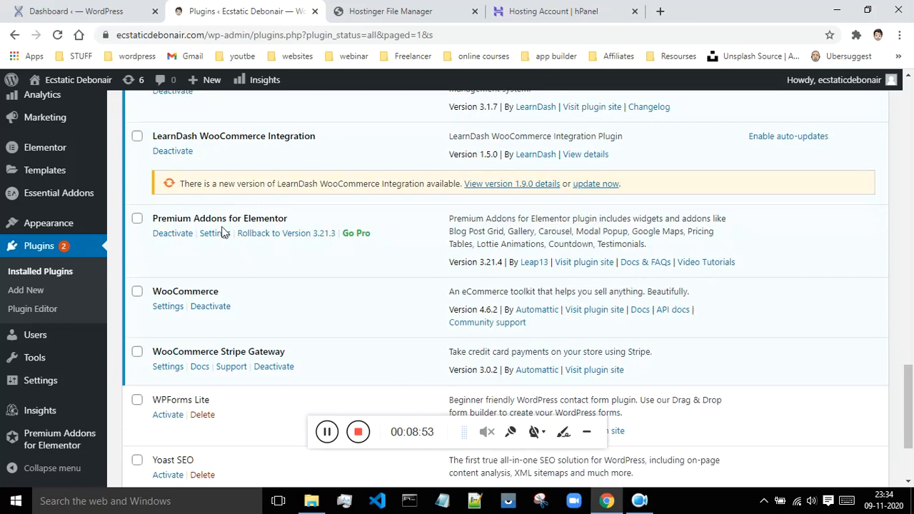
scroll(264, 225, "down", 1)
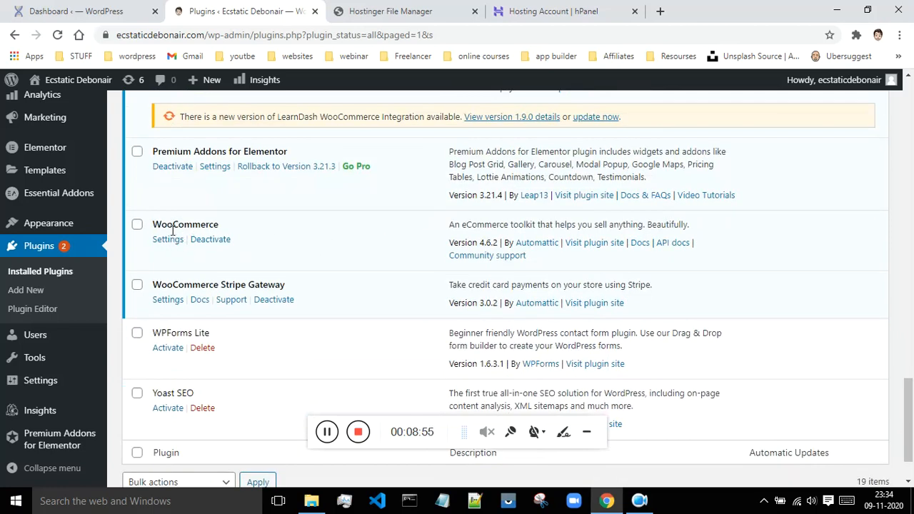
left_click_drag(154, 225, 221, 224)
scroll(249, 207, "down", 1)
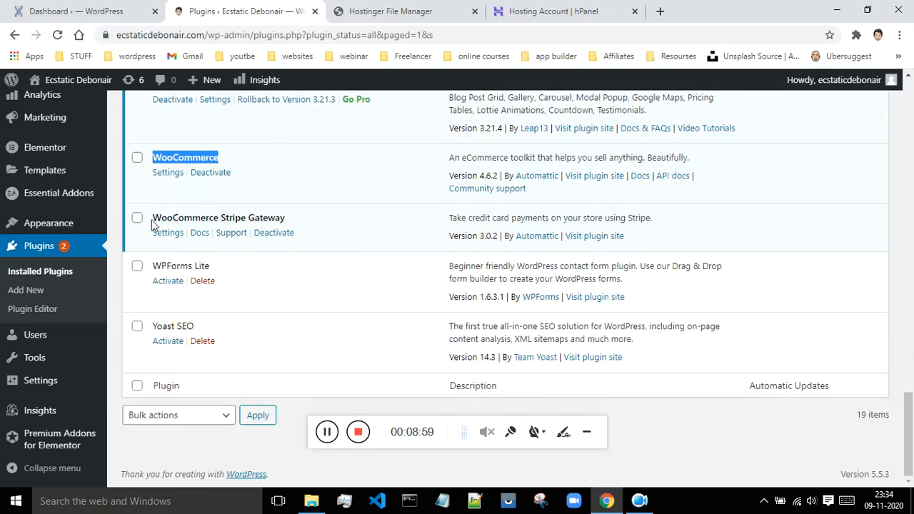
left_click_drag(154, 221, 291, 223)
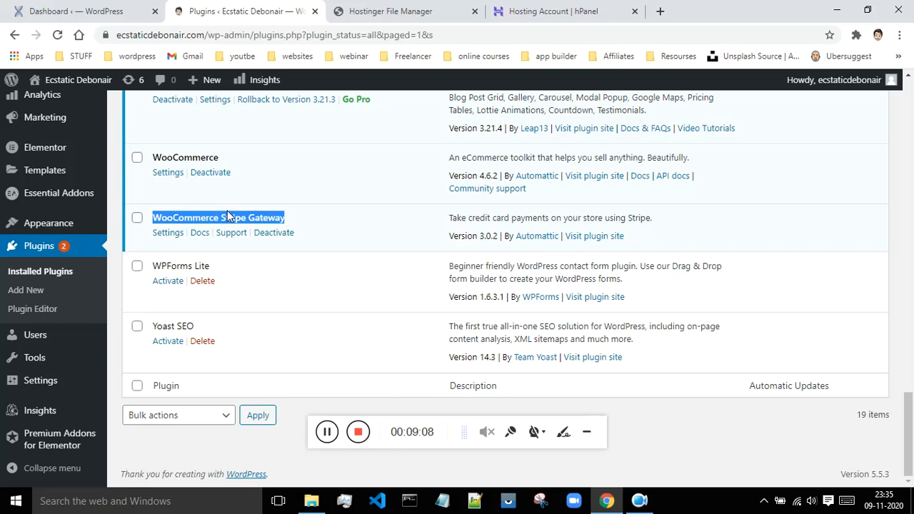
scroll(227, 216, "up", 4)
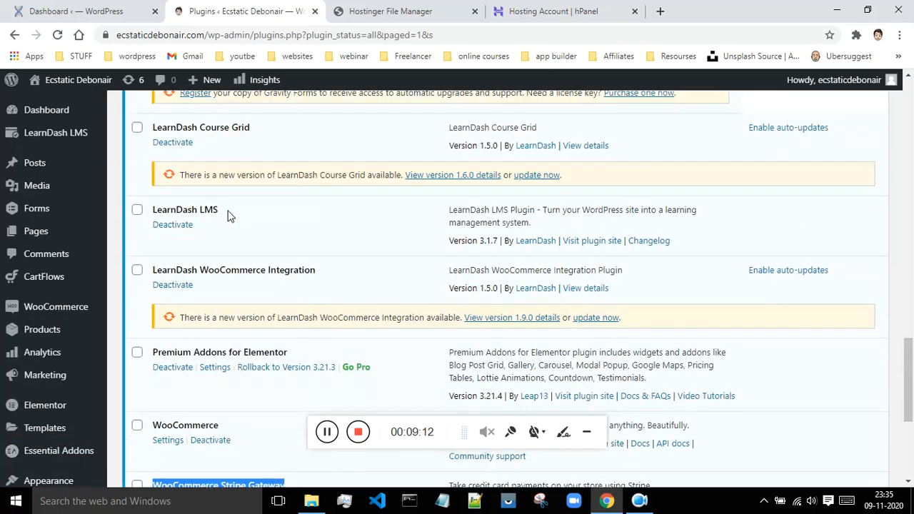
scroll(227, 216, "up", 4)
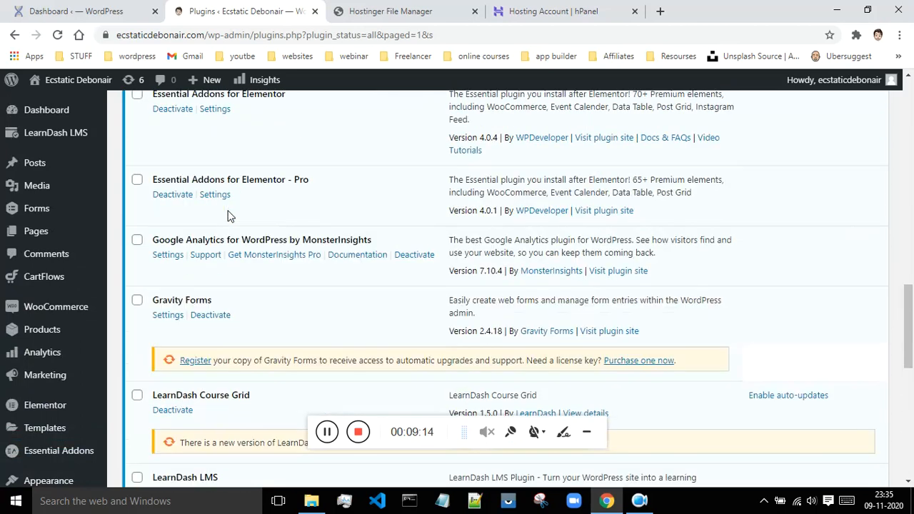